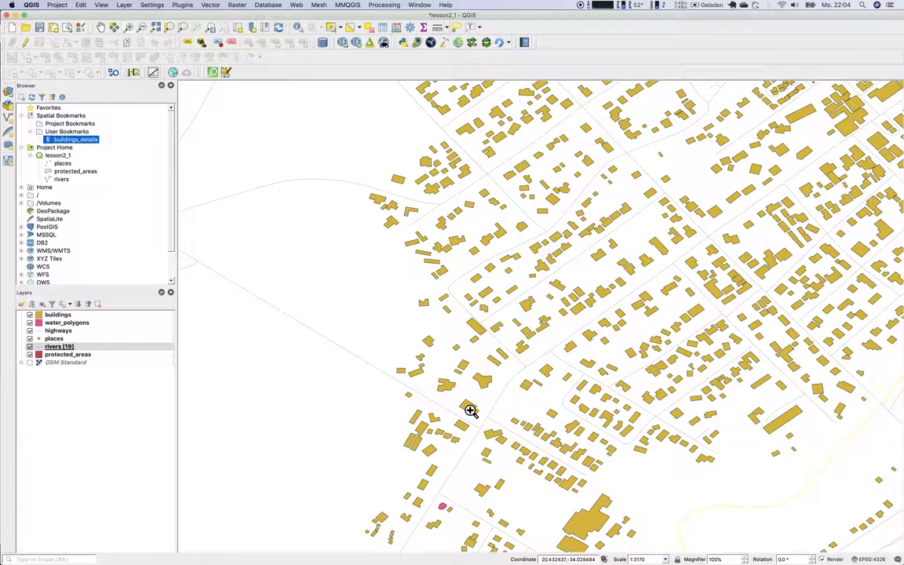
Select the rivers layer in the Layers panel.
click(63, 349)
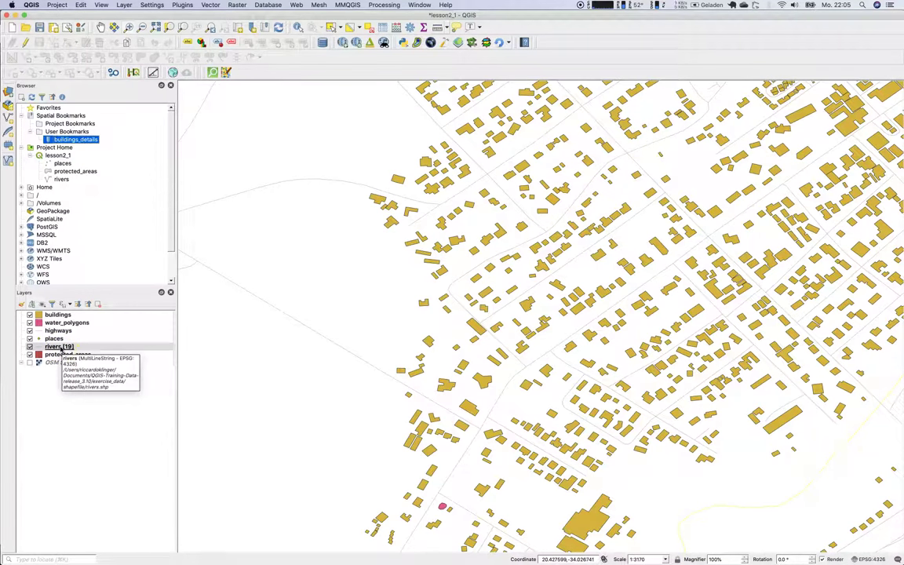
Open the rivers attribute table and select only the unnamed river feature w59417013.
right_click(62, 347)
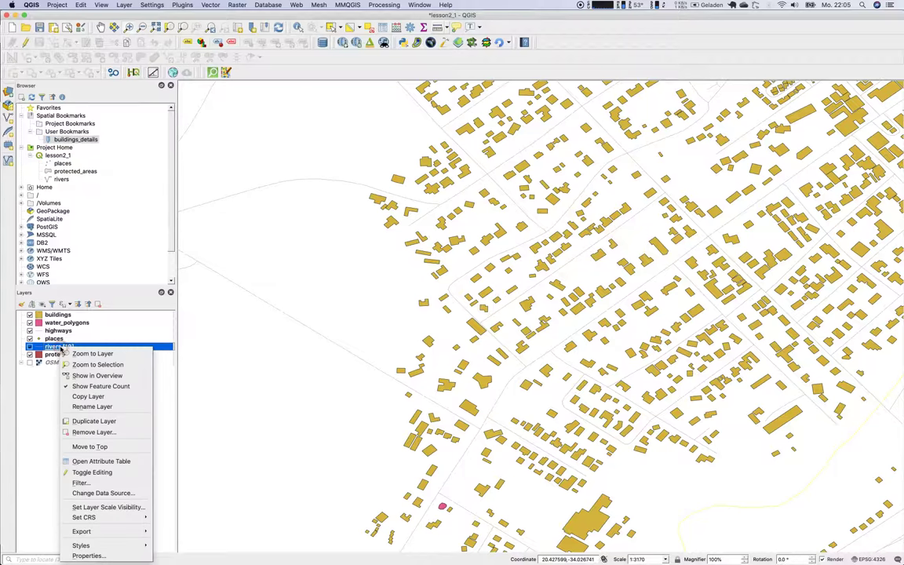
click(91, 459)
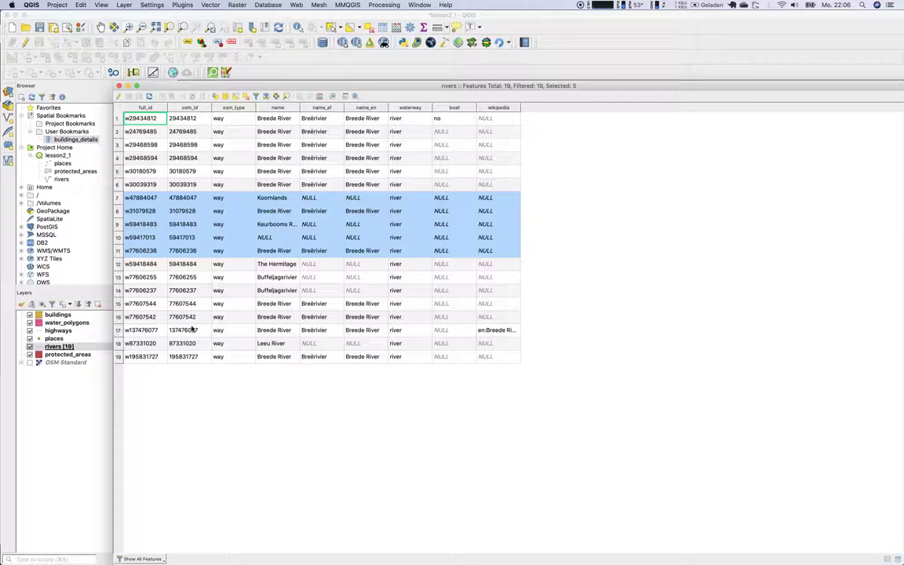
click(203, 237)
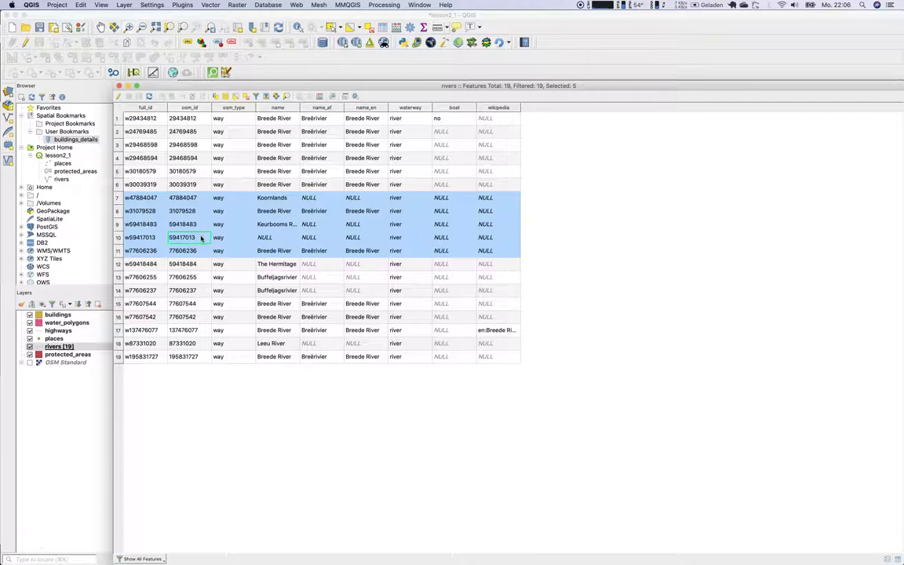
click(118, 238)
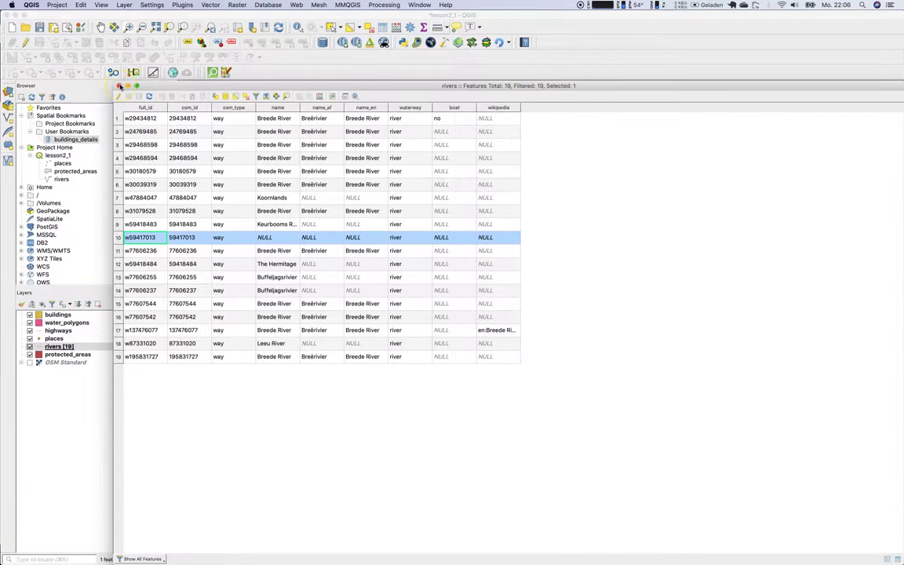
Zoom the map to the selected river and review its identified attributes.
click(119, 85)
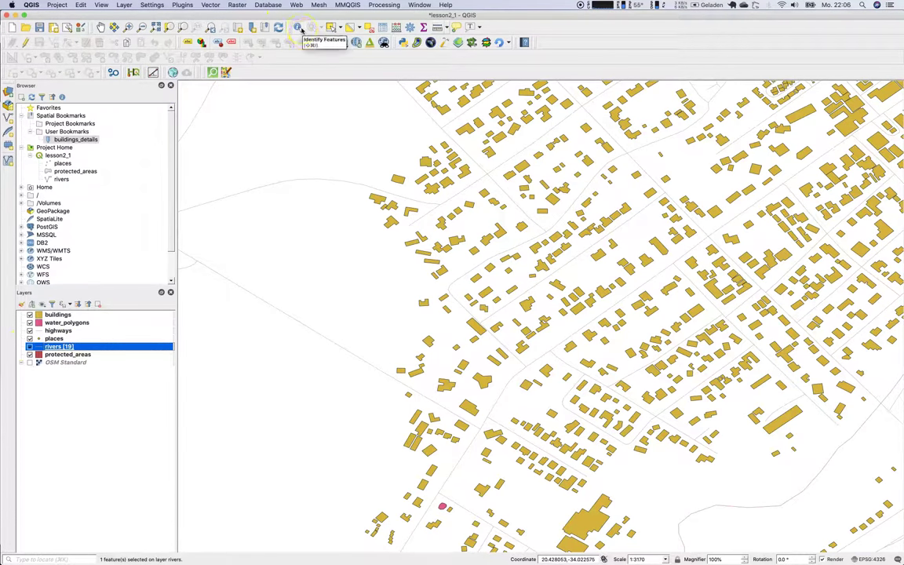
right_click(60, 347)
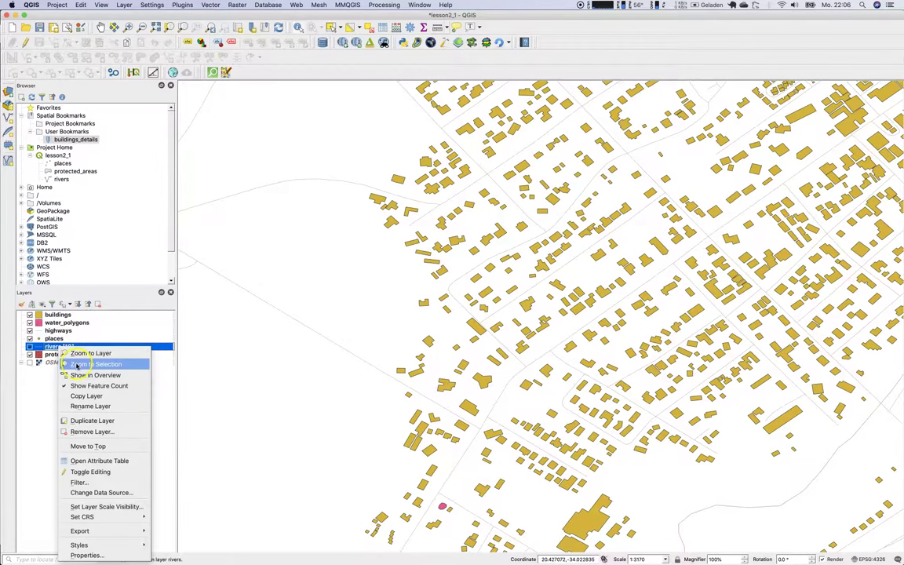
click(76, 363)
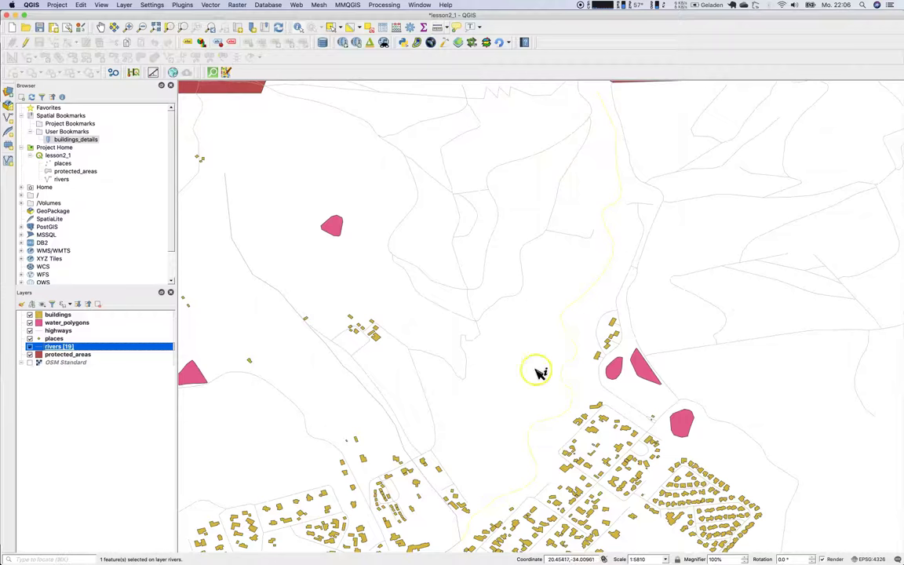
click(577, 343)
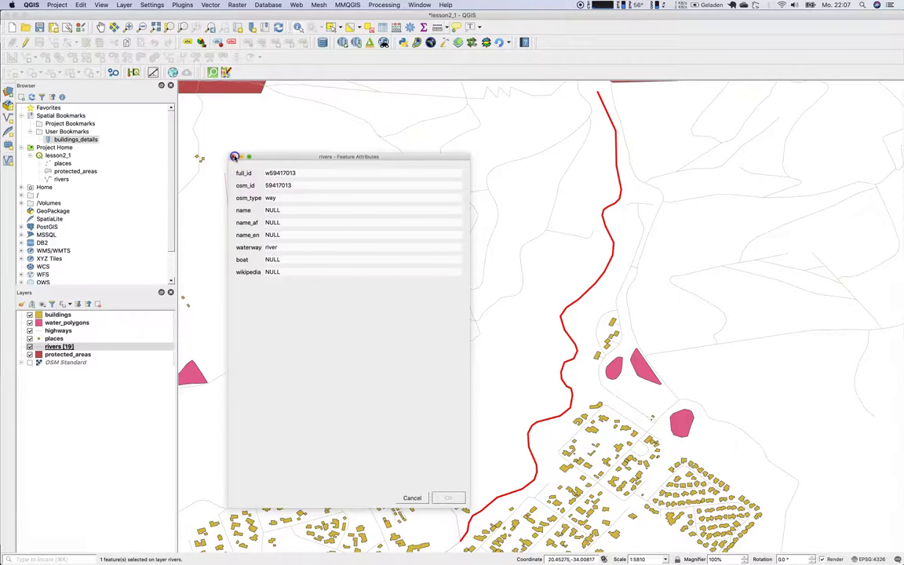
click(234, 156)
Identify the nearby protected area and review the Marloth Nature Reserve's attributes.
click(59, 355)
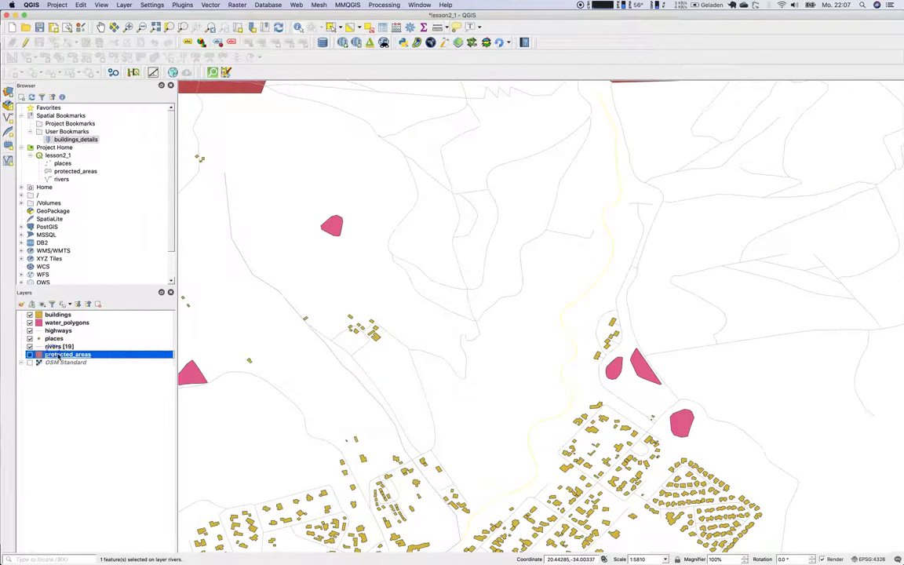
click(611, 345)
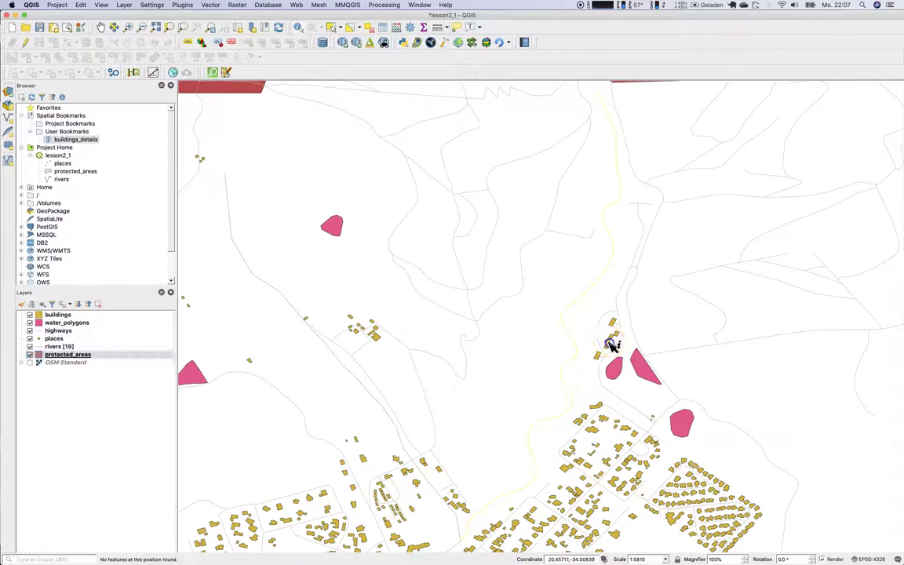
click(614, 362)
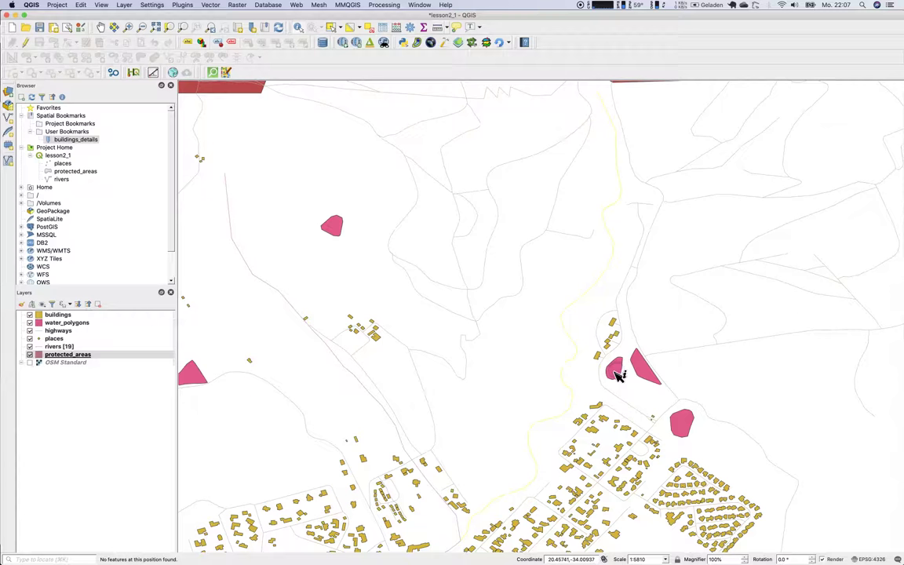
click(231, 93)
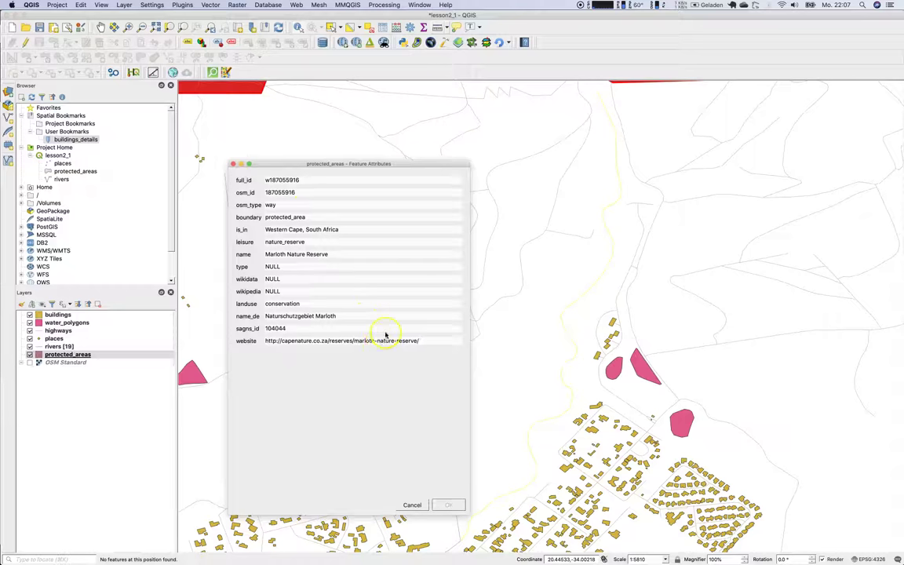
click(234, 165)
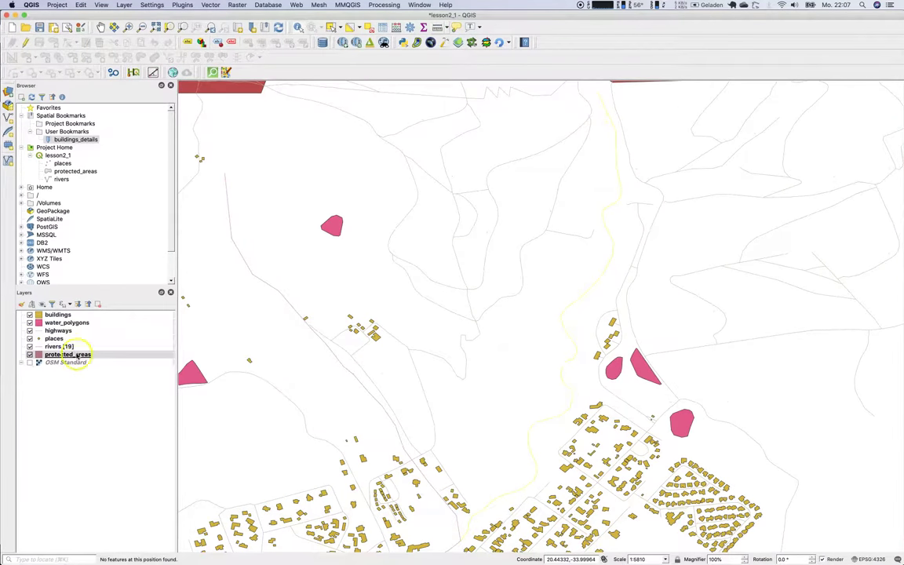
Reopen the rivers attribute table from the rivers layer's context menu.
click(102, 312)
right_click(72, 350)
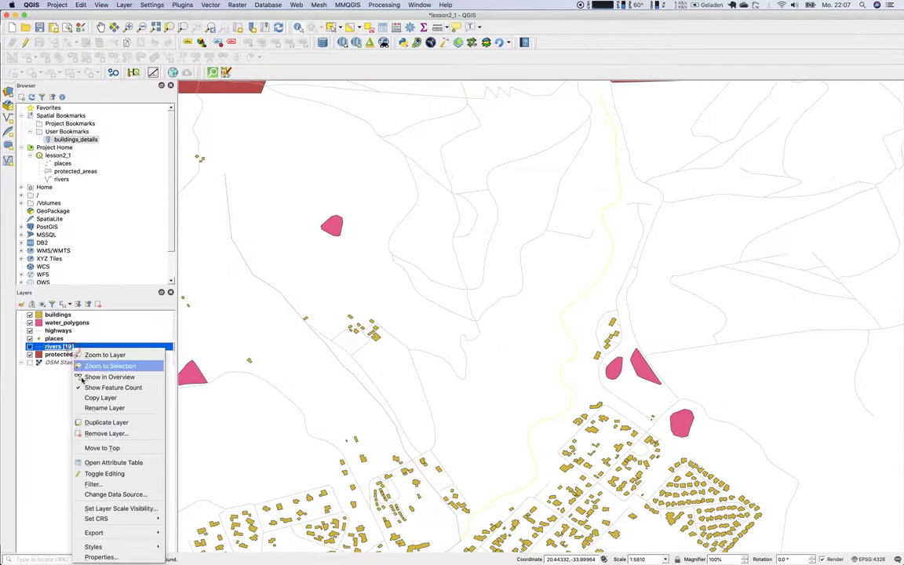
click(106, 461)
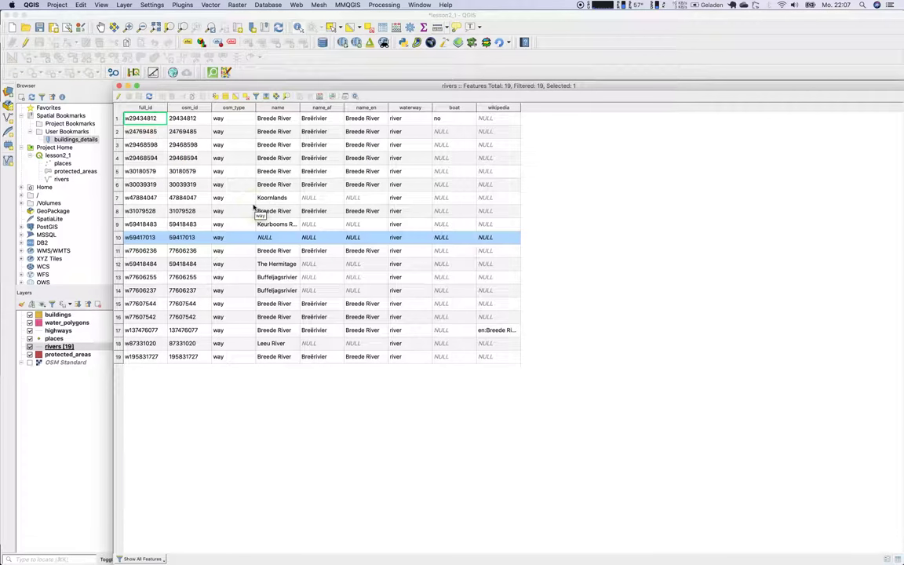
Close the rivers attribute table.
click(117, 85)
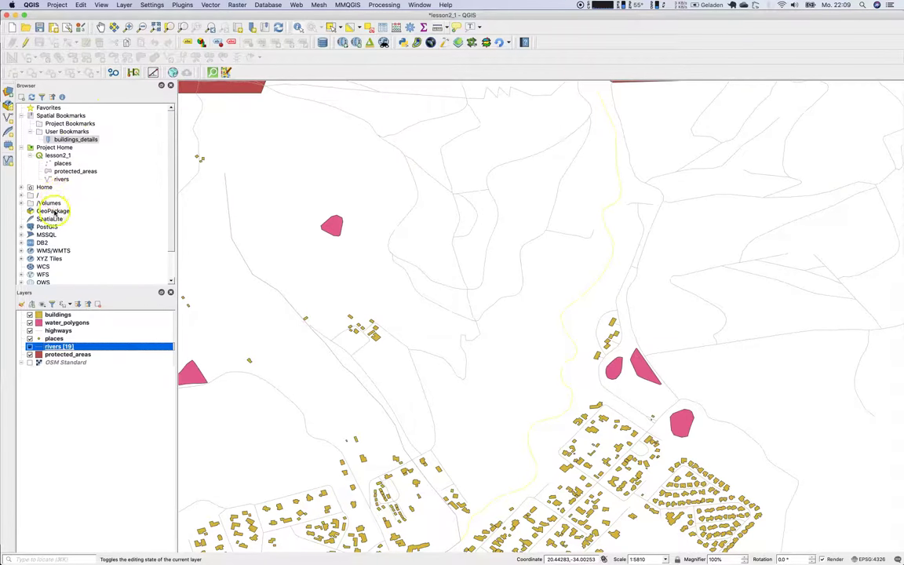
Add a GeoPackage connection to training_data.gpkg, expand it, and select its schools layer.
click(54, 212)
right_click(55, 213)
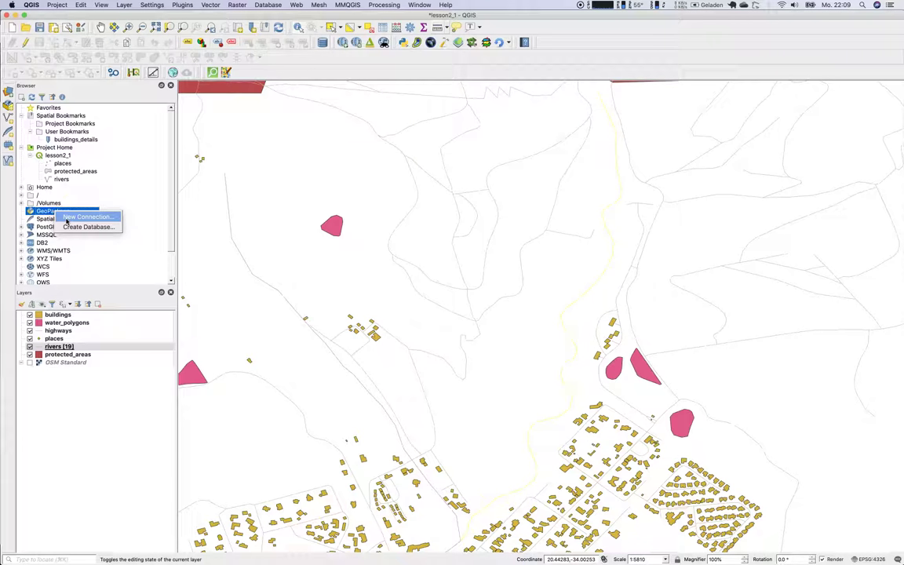
click(66, 218)
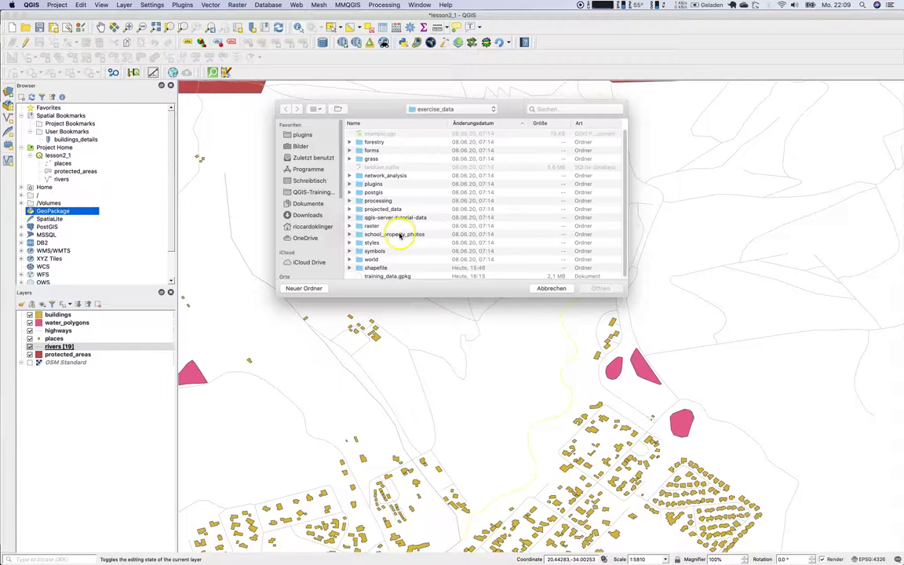
click(401, 276)
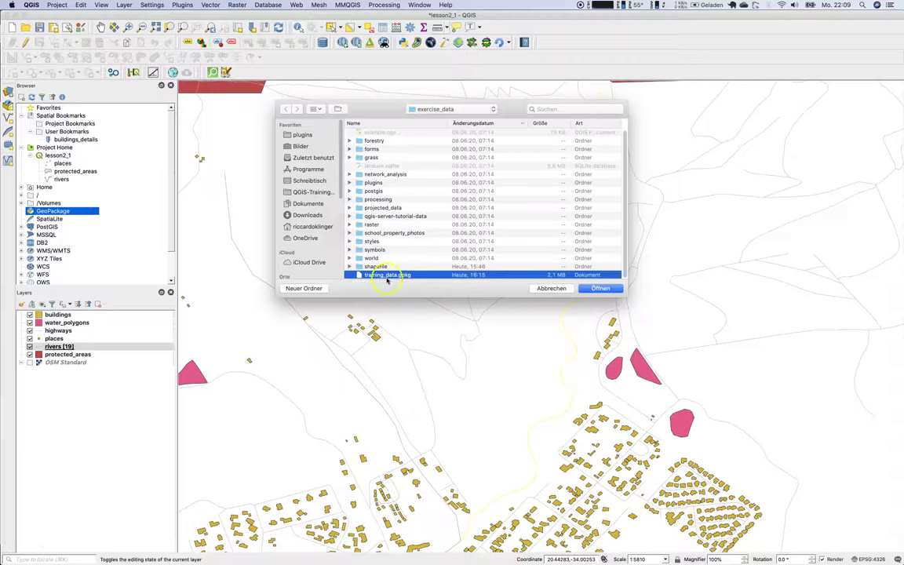
click(599, 288)
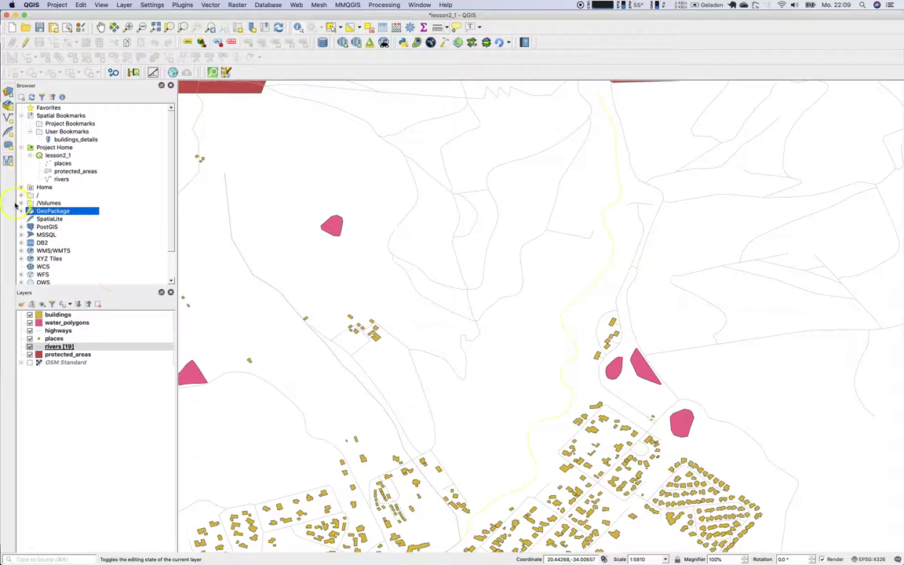
click(40, 219)
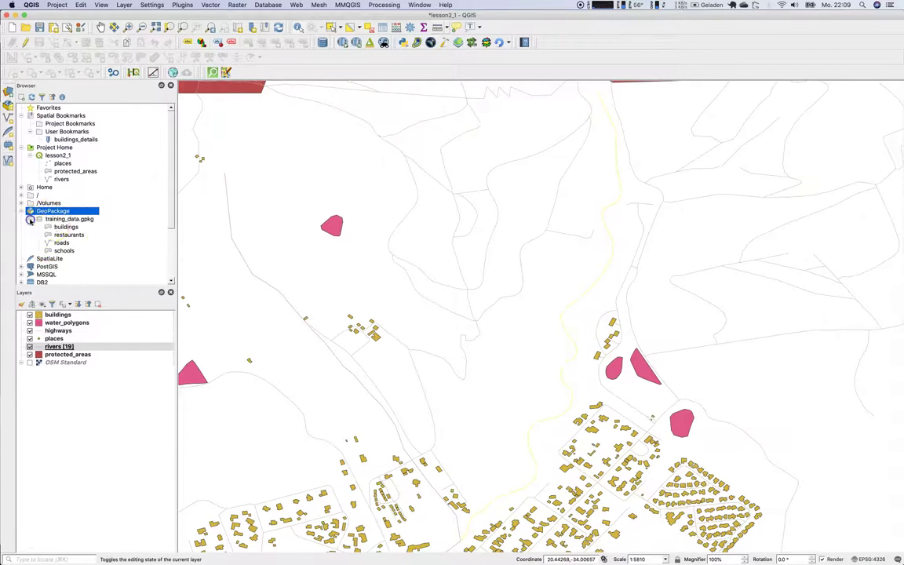
click(64, 250)
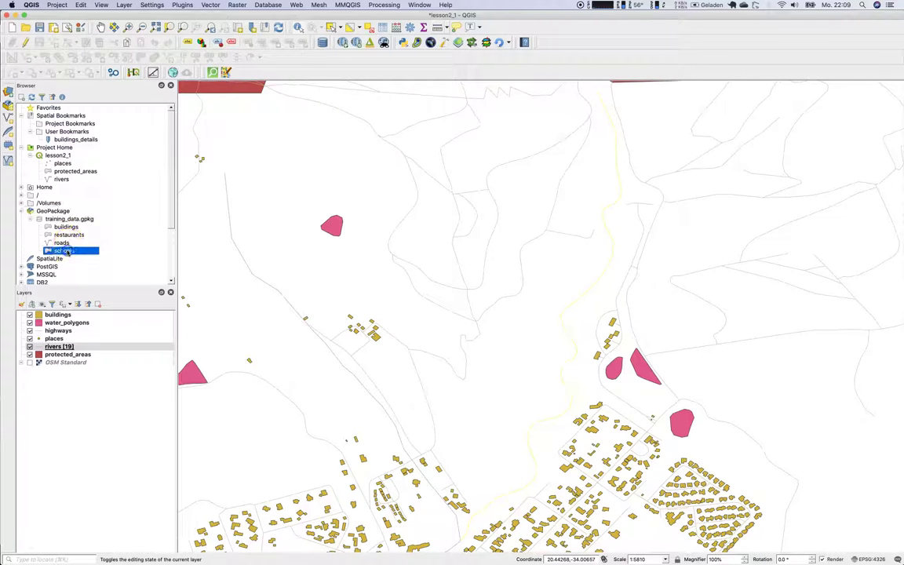
Zoom to the schools layer and hide protected_areas, water_polygons and buildings.
right_click(71, 251)
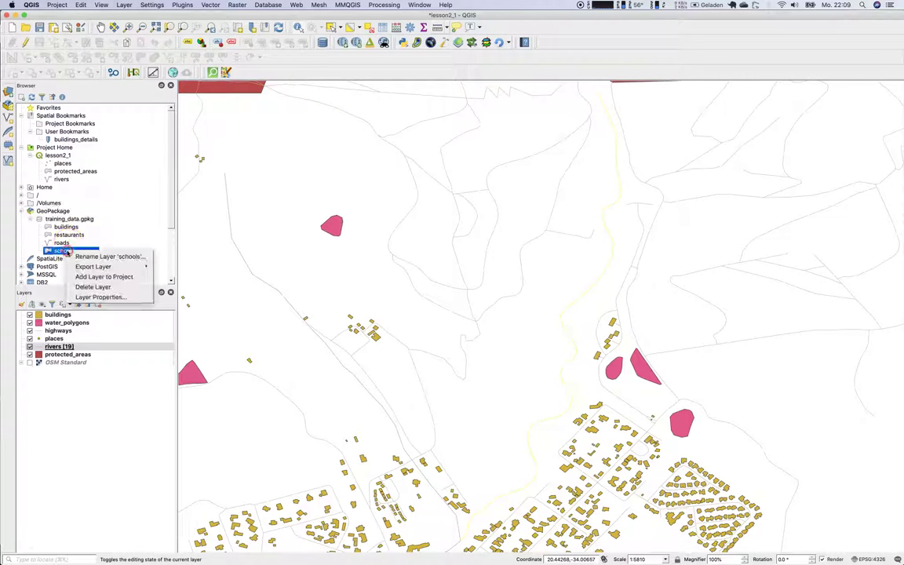
click(100, 277)
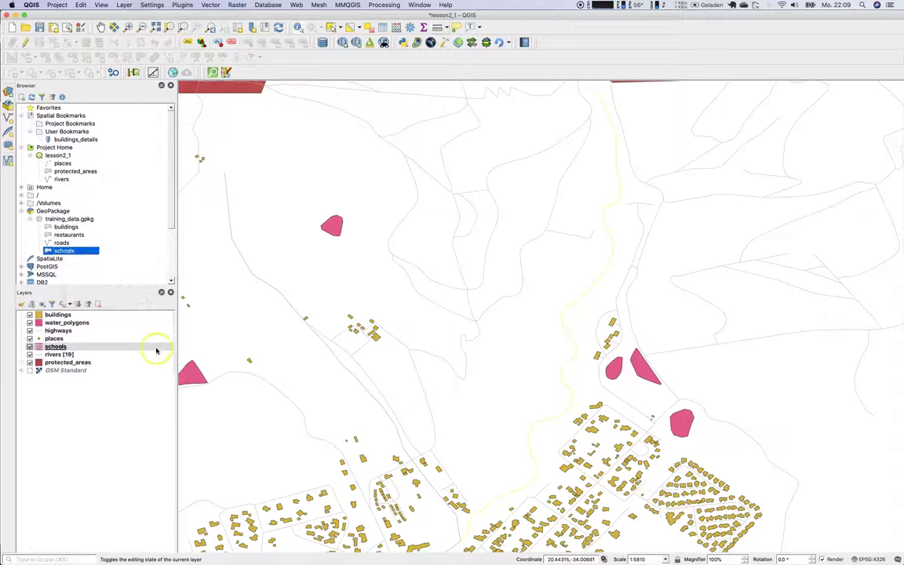
right_click(65, 347)
click(98, 354)
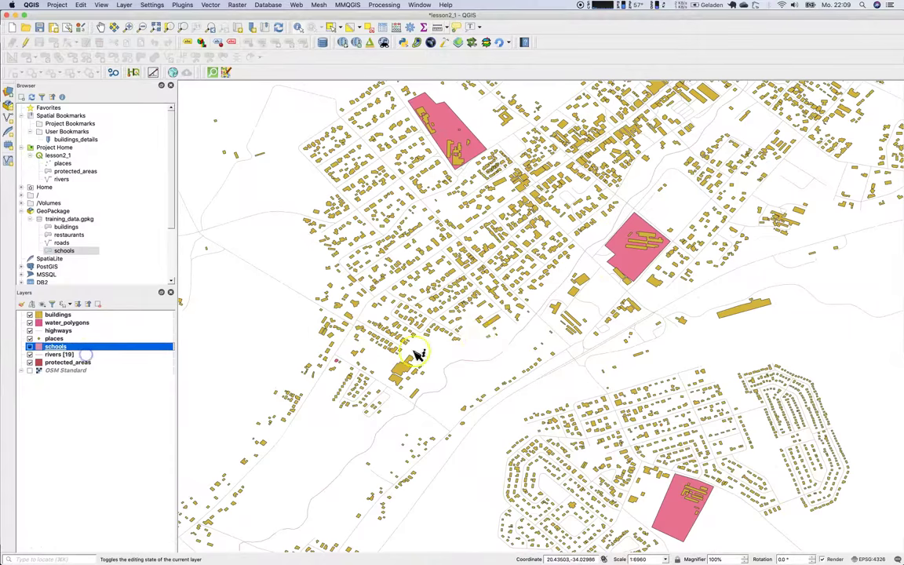
click(29, 338)
click(30, 322)
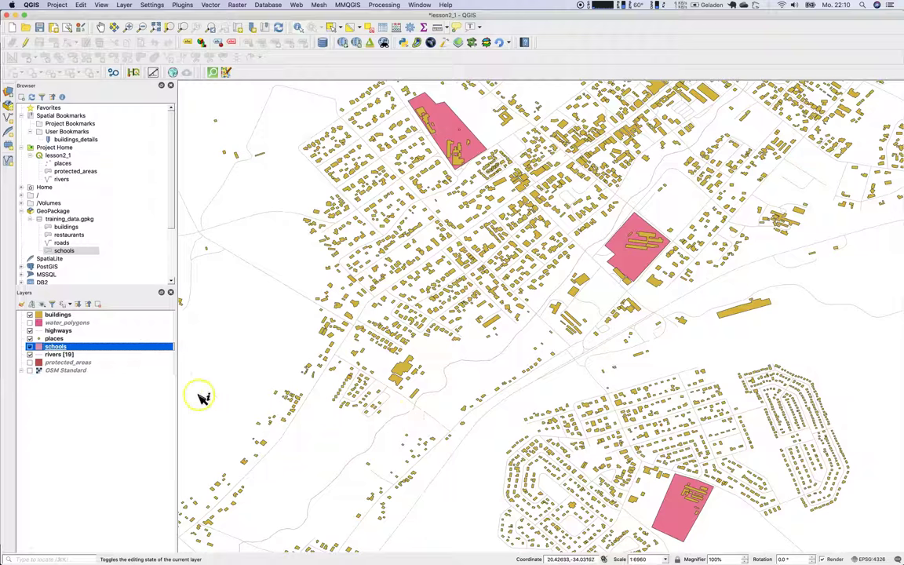
click(322, 394)
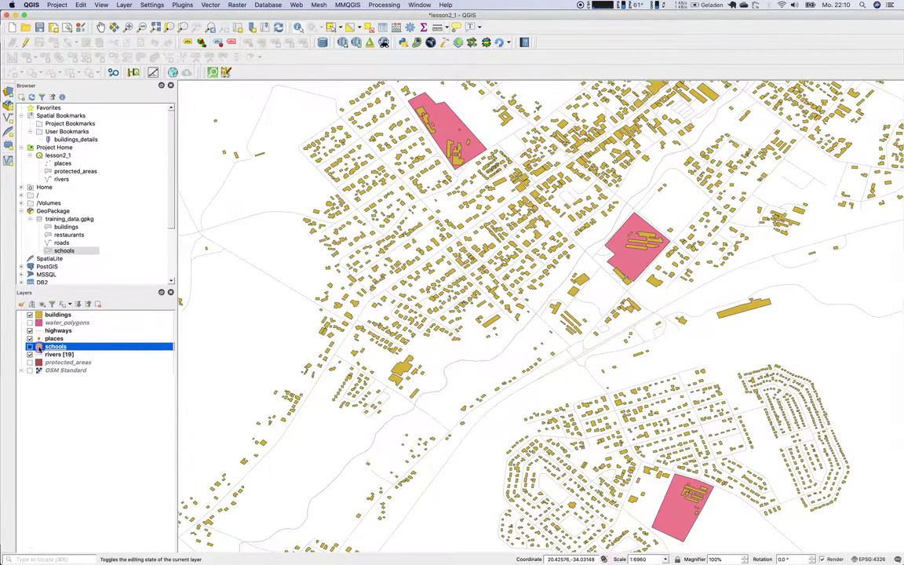
click(29, 315)
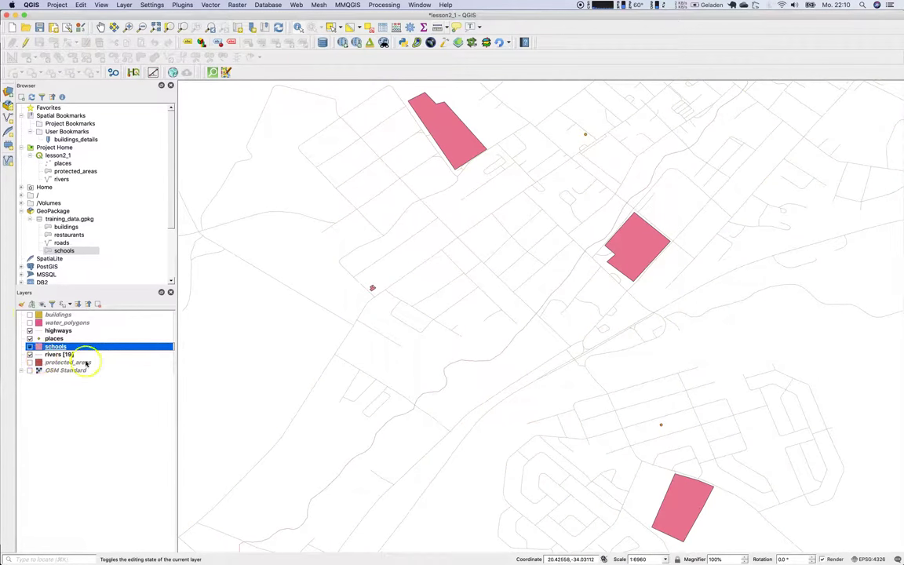
Identify the Swellendam Primary, Bontebok Primary and Swellendam High School polygons.
click(640, 265)
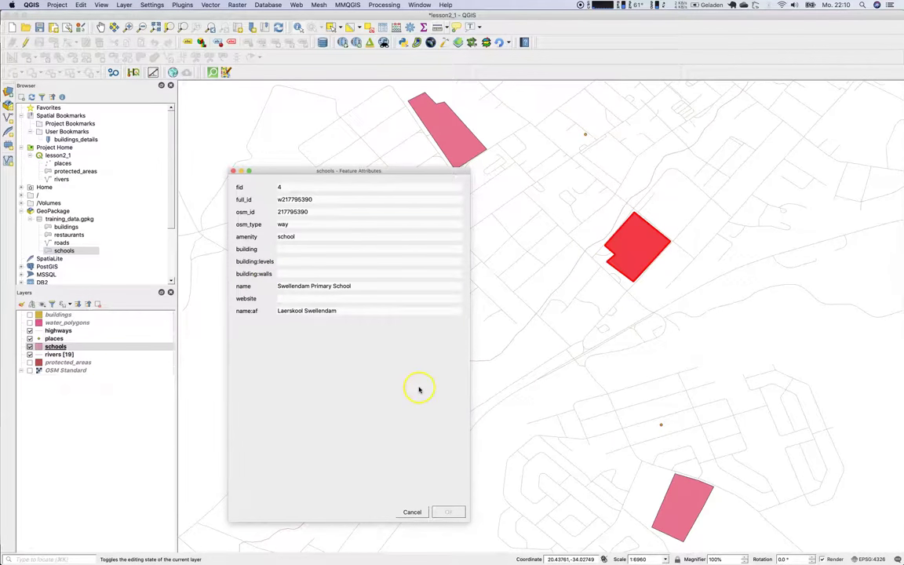
click(413, 512)
click(691, 504)
click(412, 518)
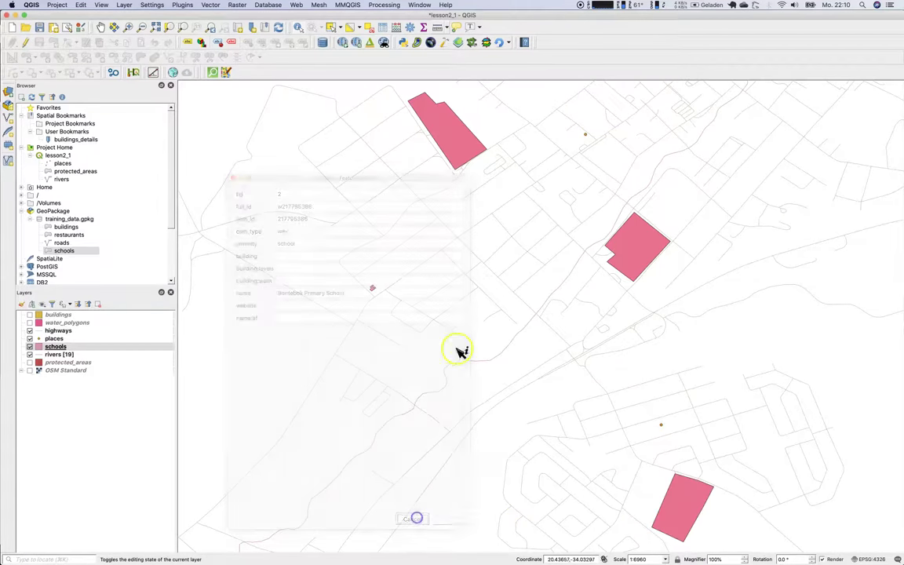
click(462, 151)
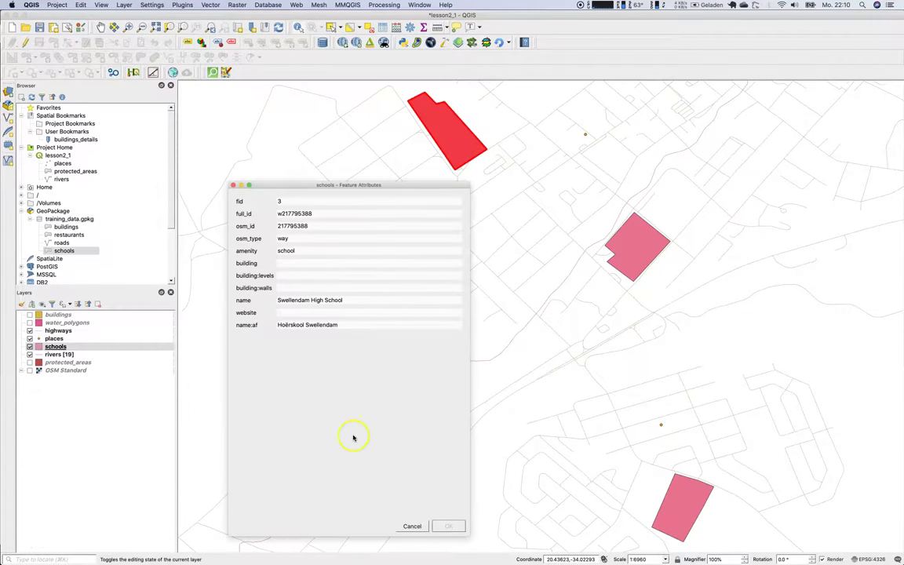
Close the Swellendam High School form and turn on Show Feature Count for schools.
click(418, 525)
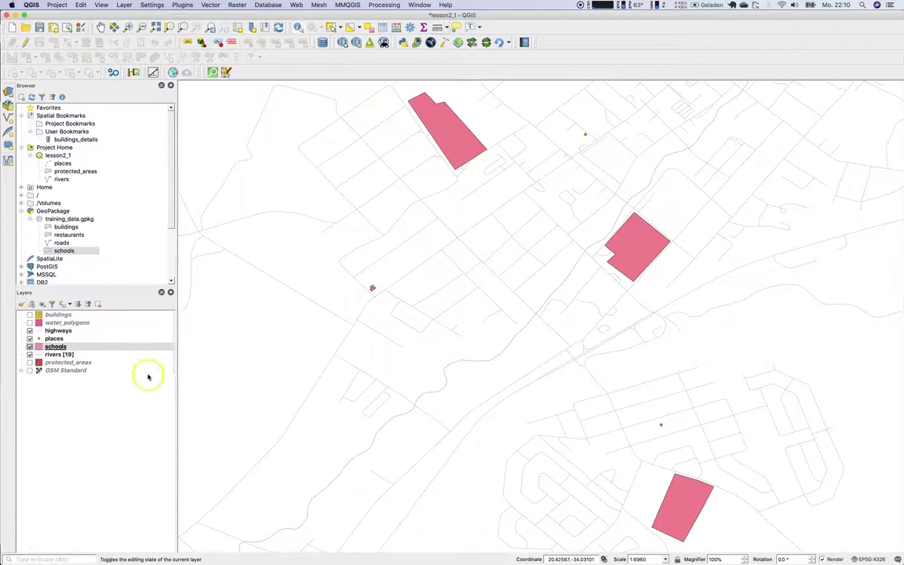
right_click(53, 347)
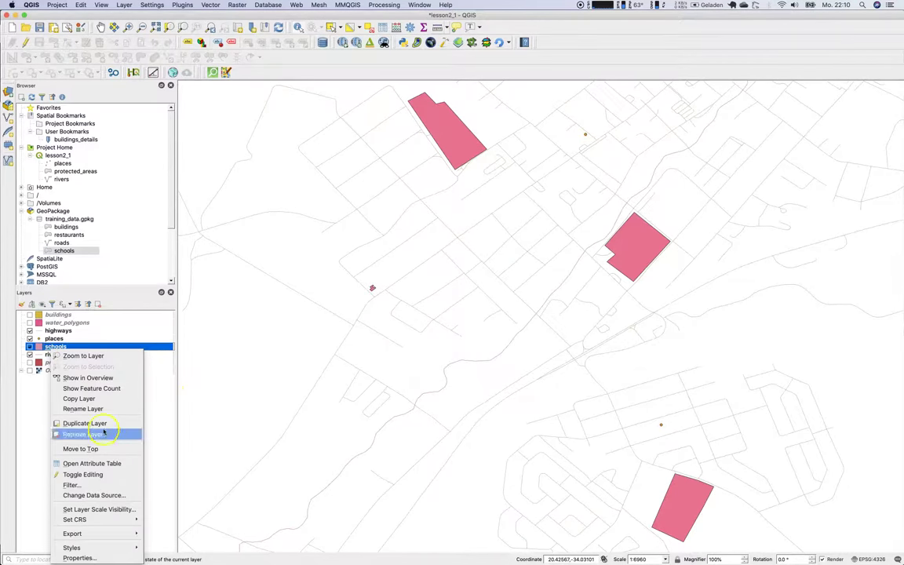
click(93, 388)
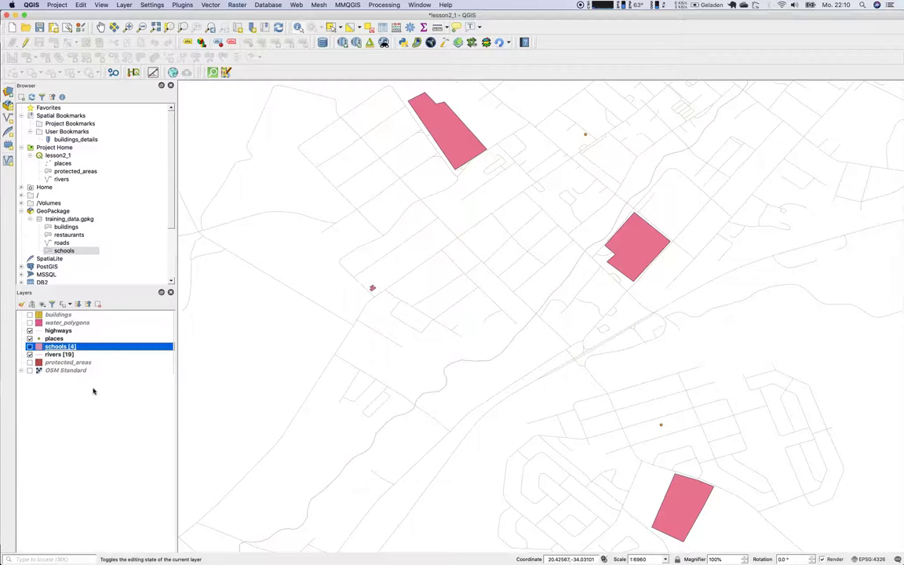
Copy the schools layer, then review and close its attribute table.
right_click(65, 348)
click(71, 396)
right_click(71, 347)
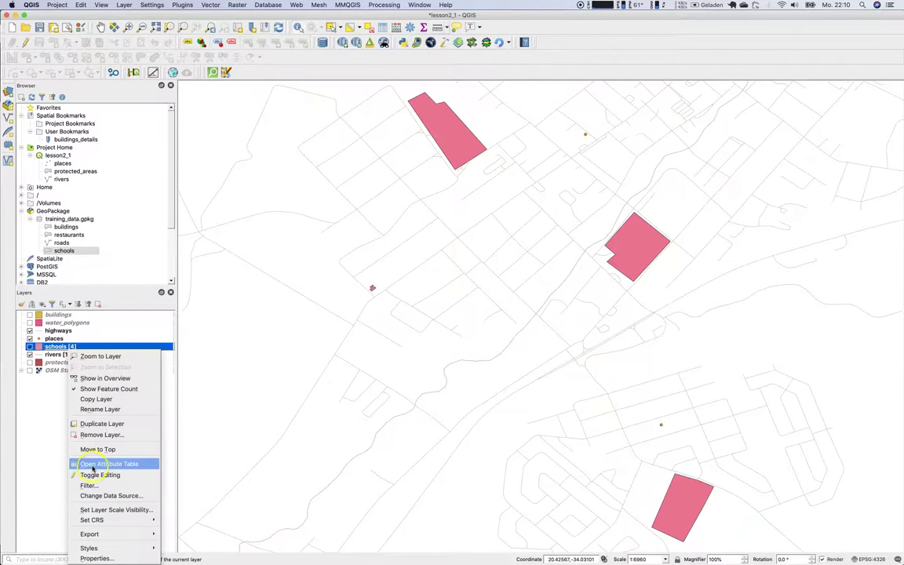
click(95, 464)
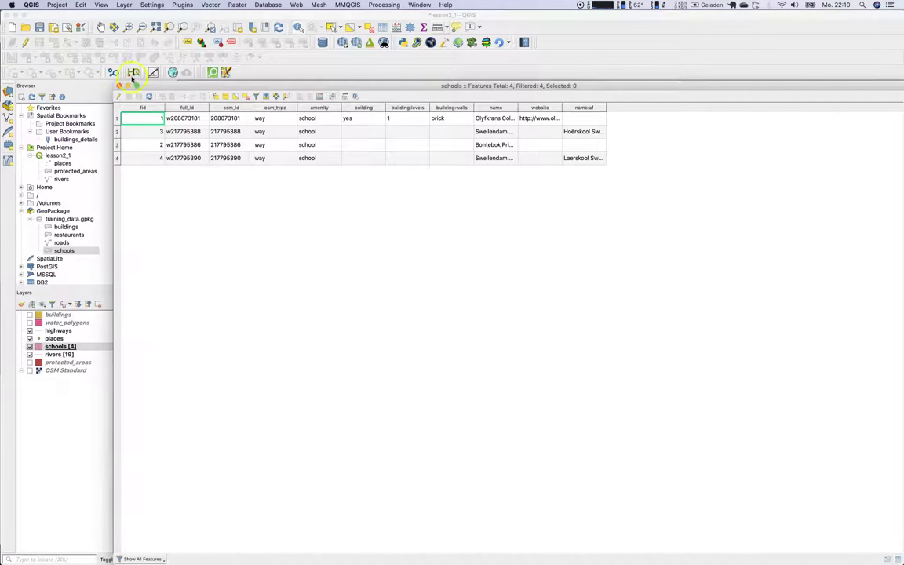
click(118, 86)
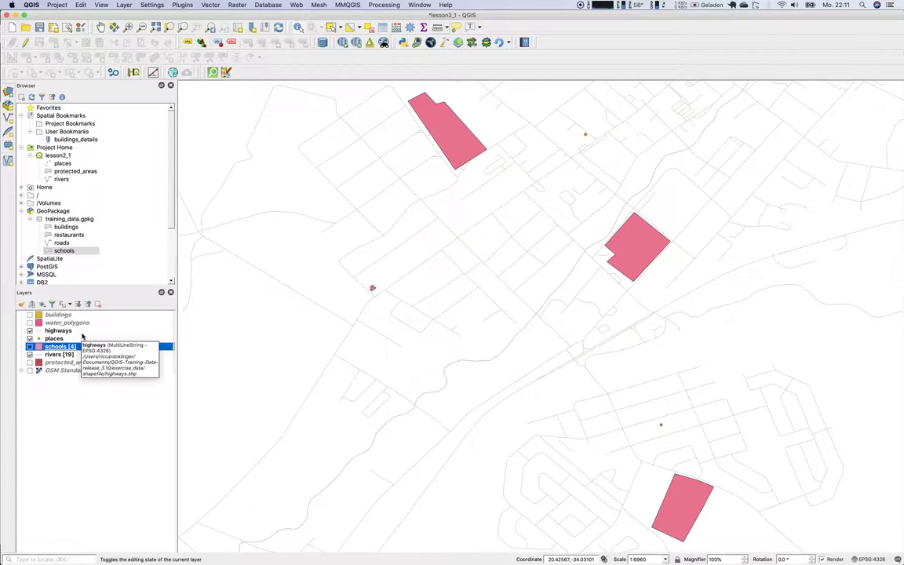
click(64, 346)
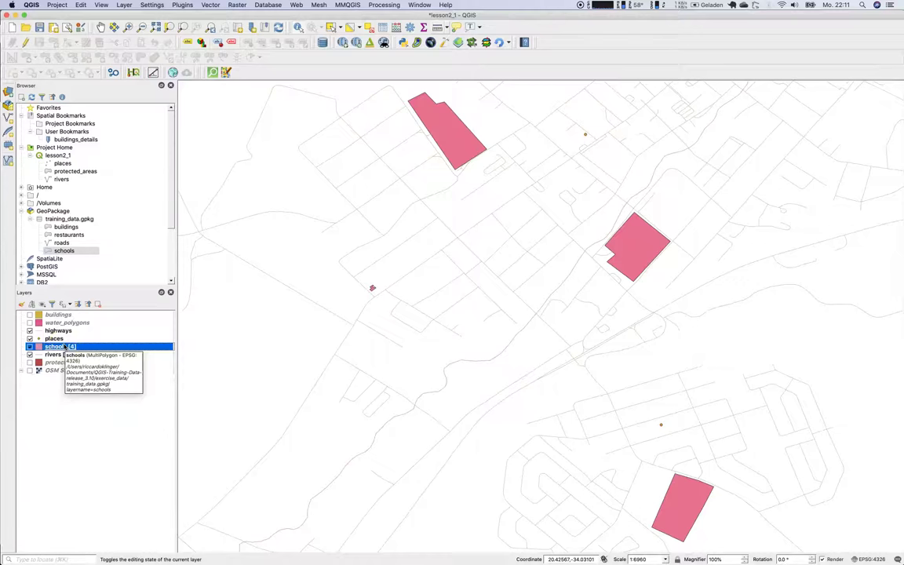
click(64, 350)
click(67, 346)
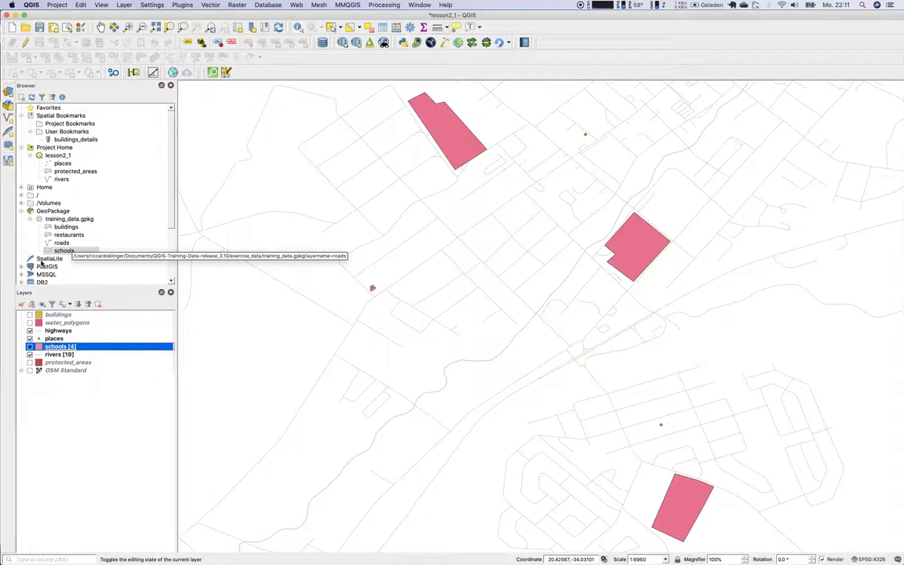
Connect exercise_data/landuse.sqlite as a SpatiaLite database and expand it to the landuse table.
right_click(42, 259)
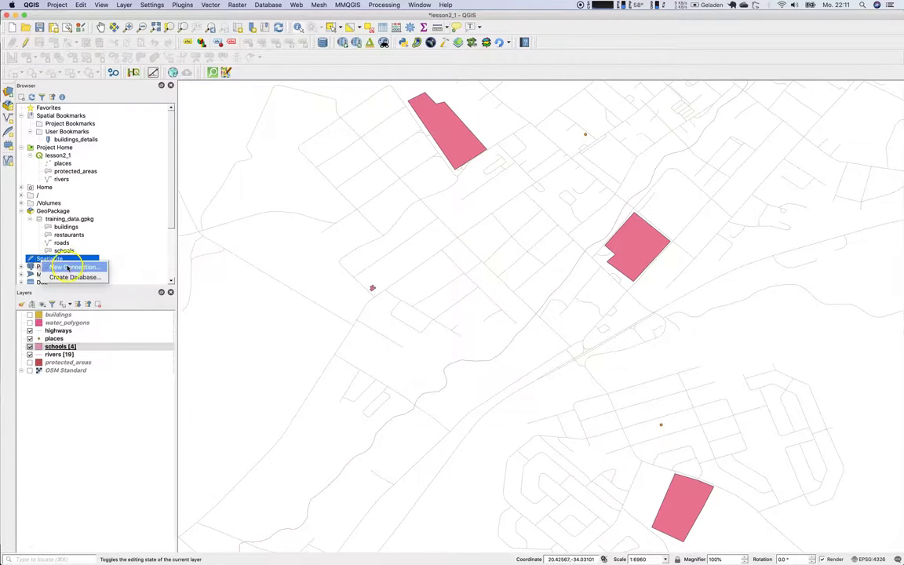
click(72, 267)
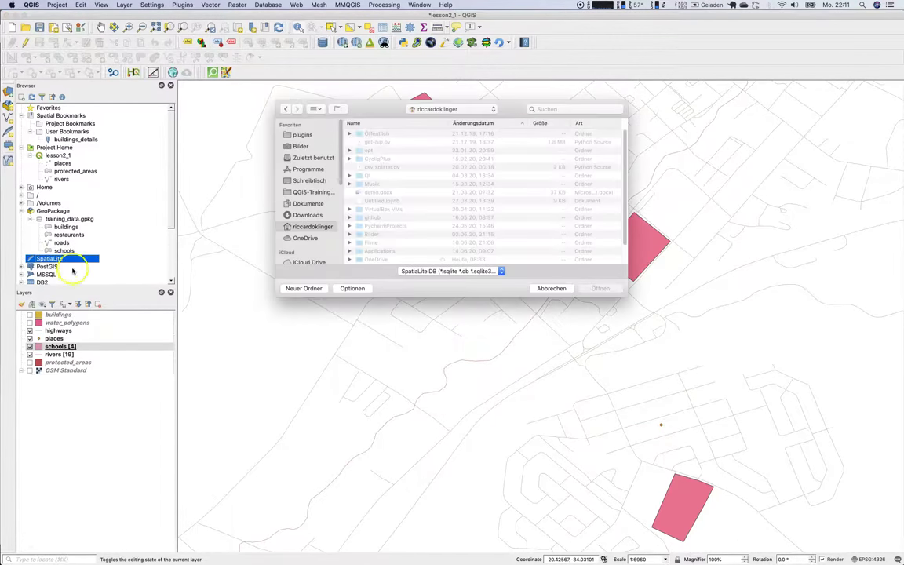
click(312, 191)
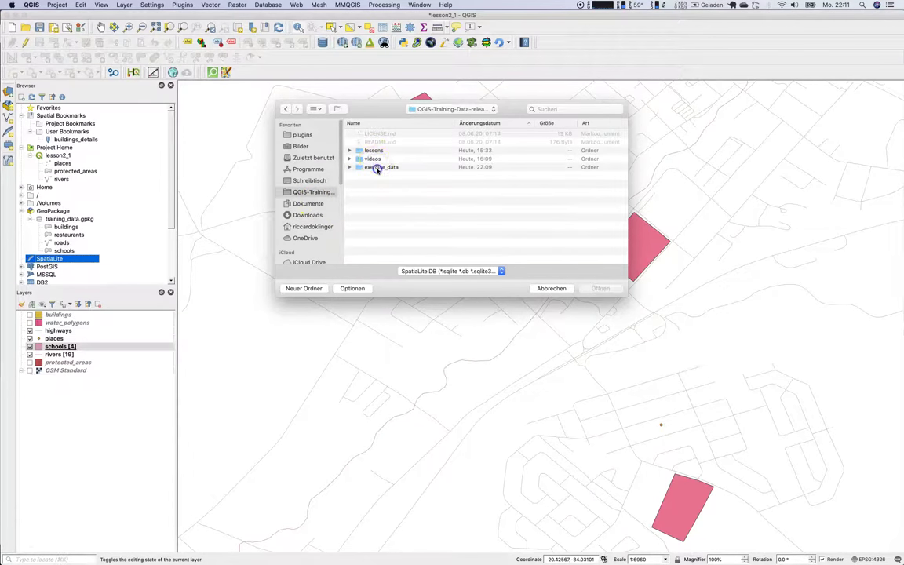
double_click(377, 167)
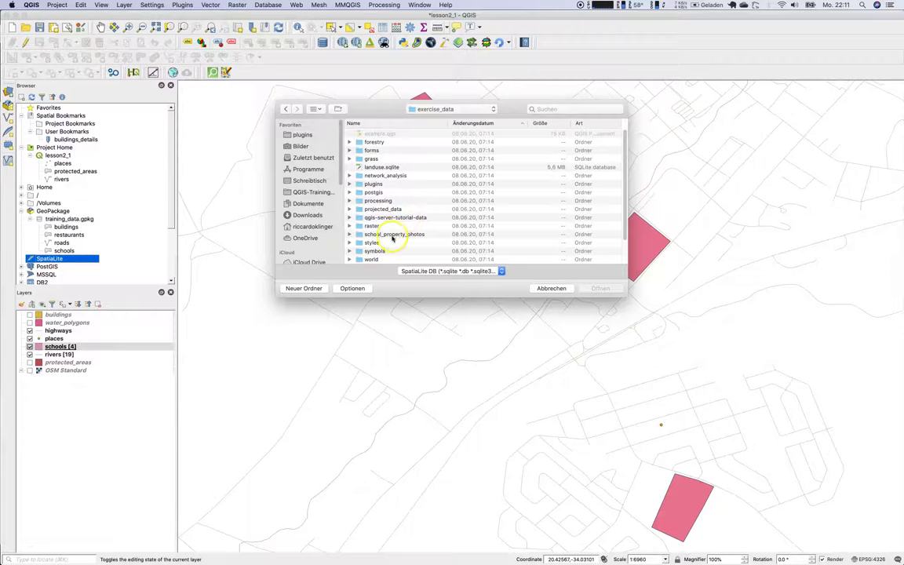
click(390, 167)
click(601, 279)
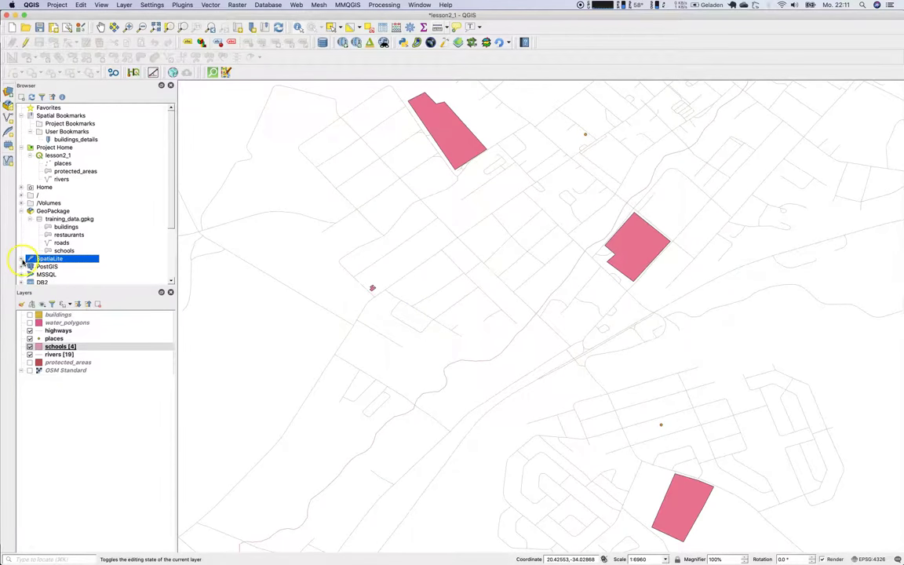
click(23, 259)
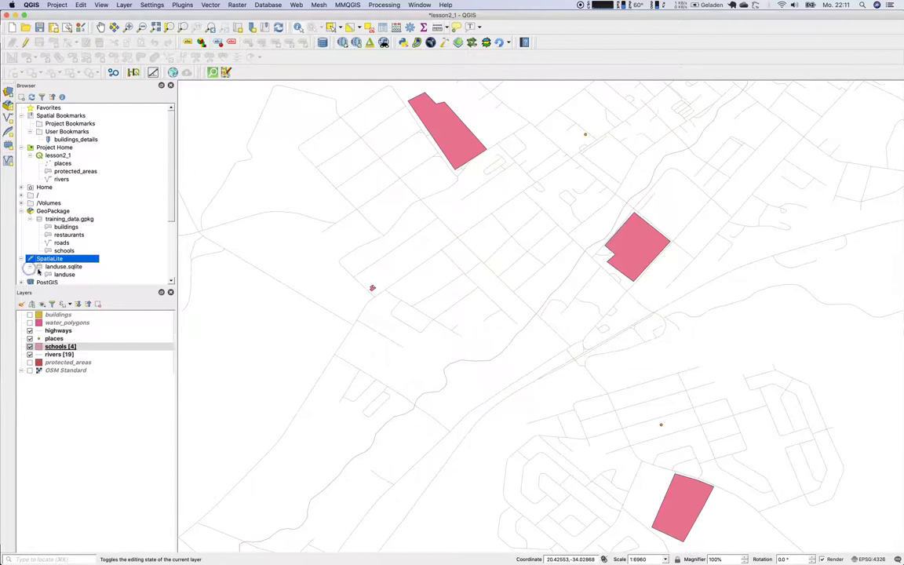
click(30, 266)
click(63, 275)
right_click(63, 274)
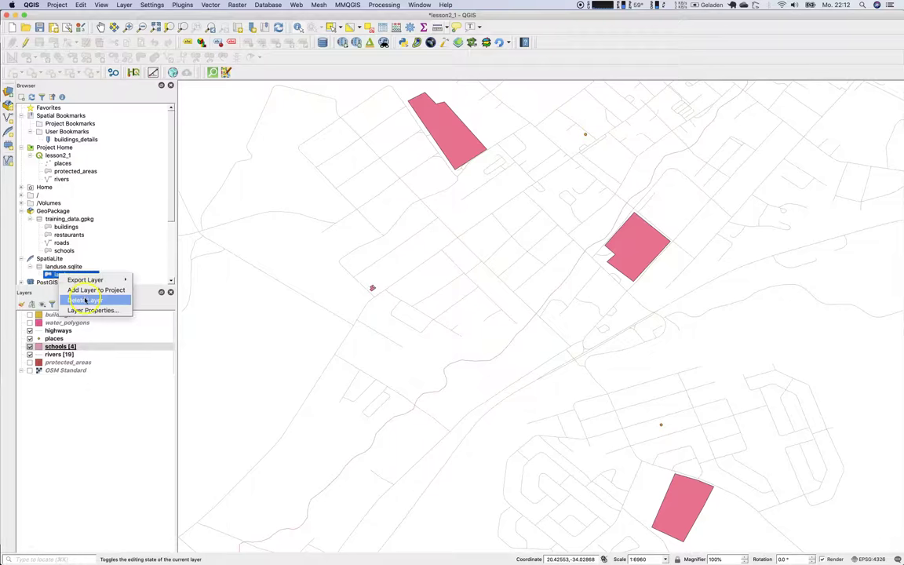
click(85, 289)
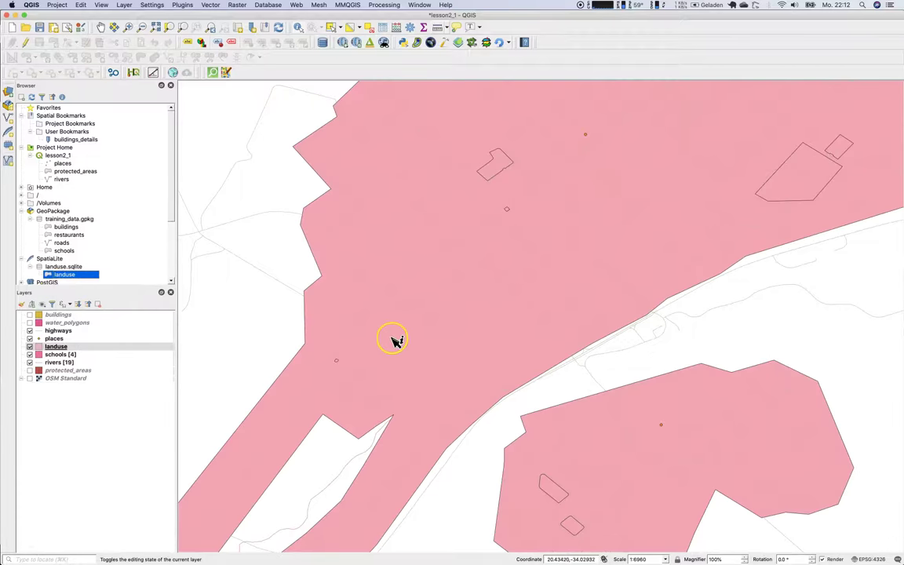
scroll(424, 336, down, 2)
scroll(423, 337, down, 1)
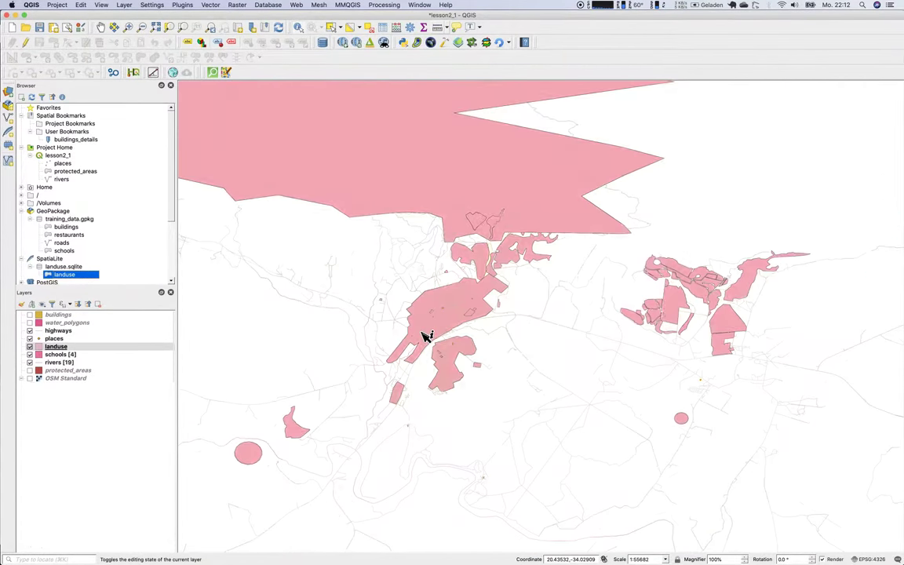
scroll(424, 337, down, 1)
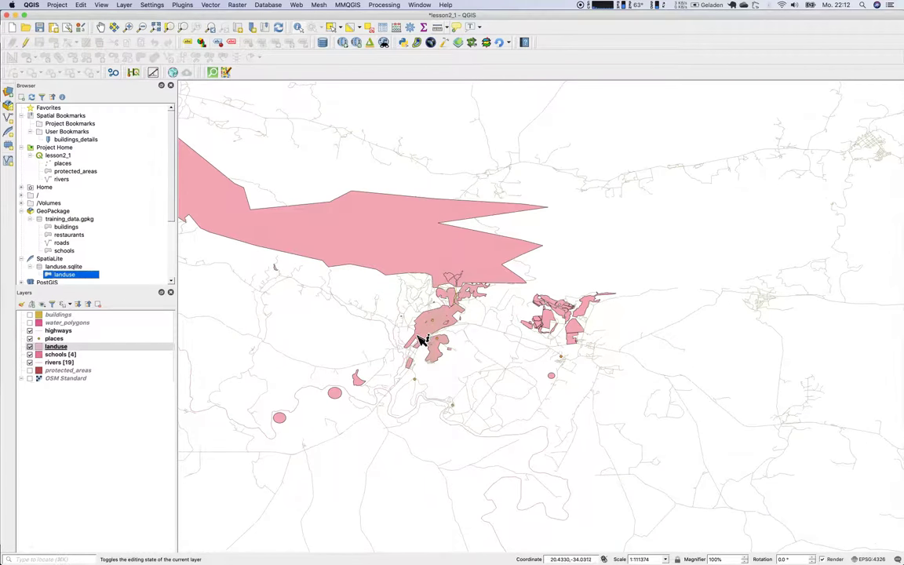
click(50, 346)
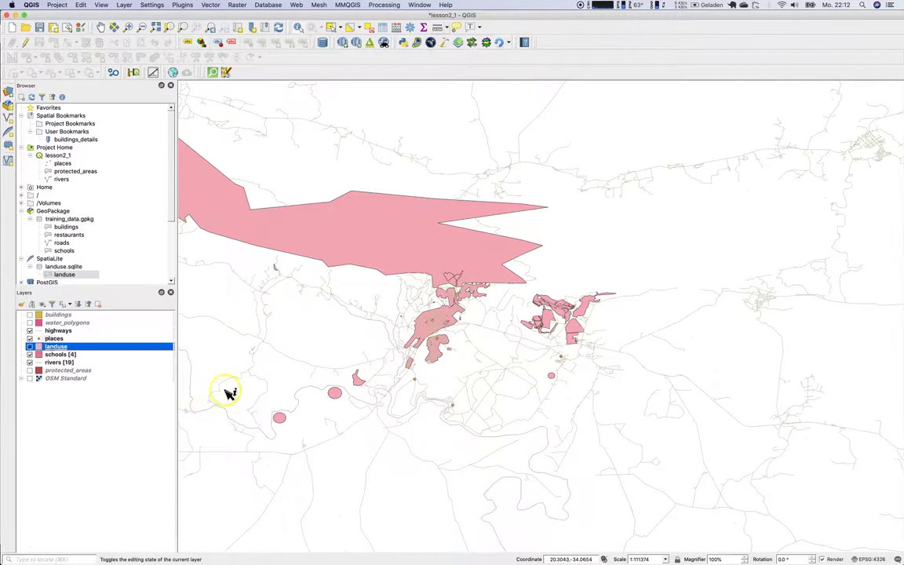
click(338, 392)
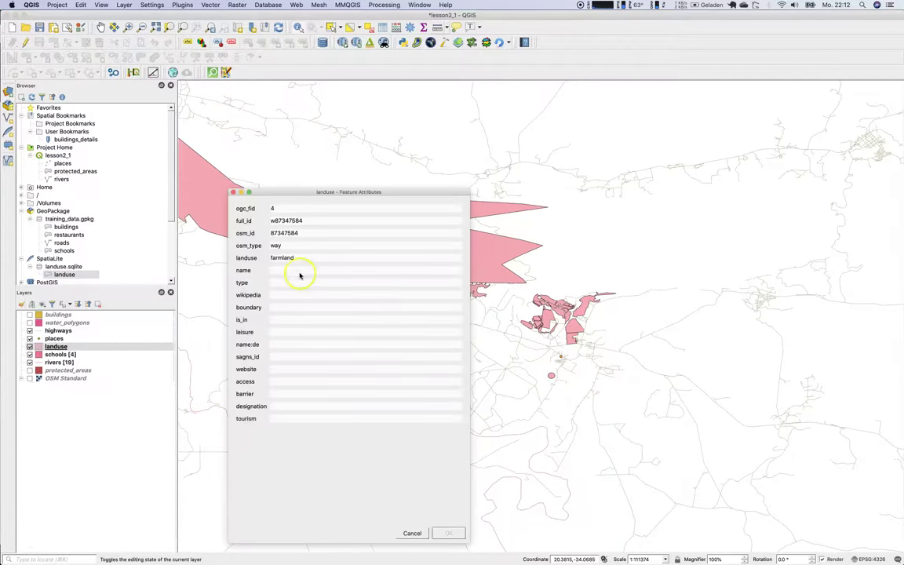
click(233, 192)
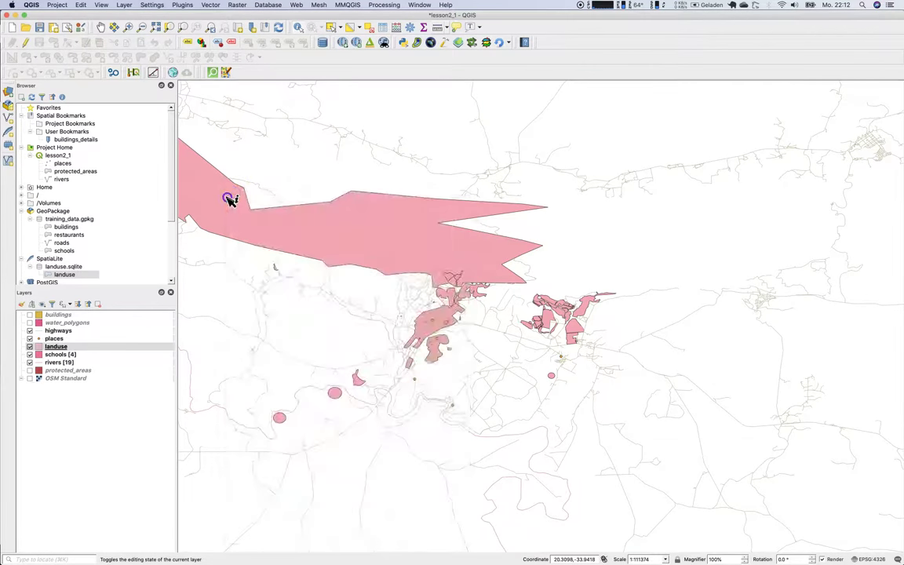
click(231, 196)
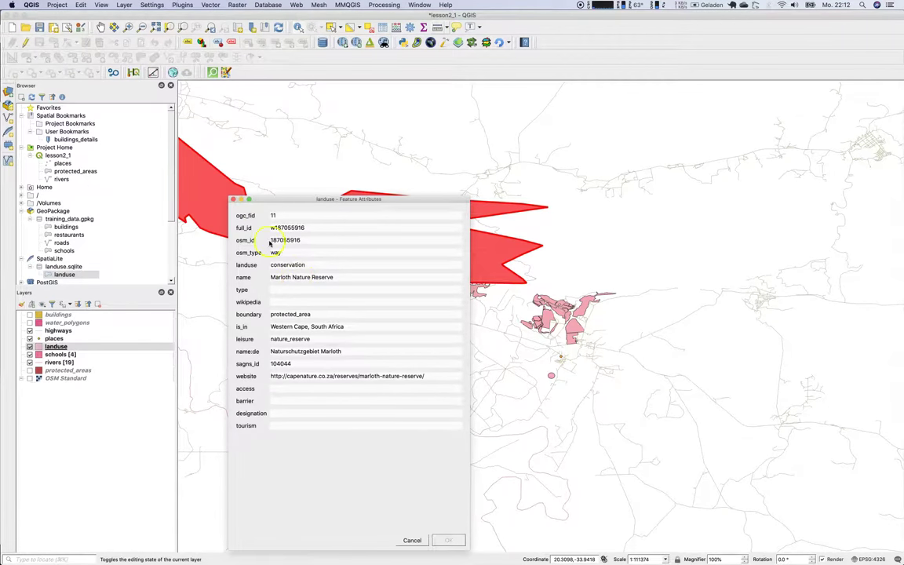
click(233, 200)
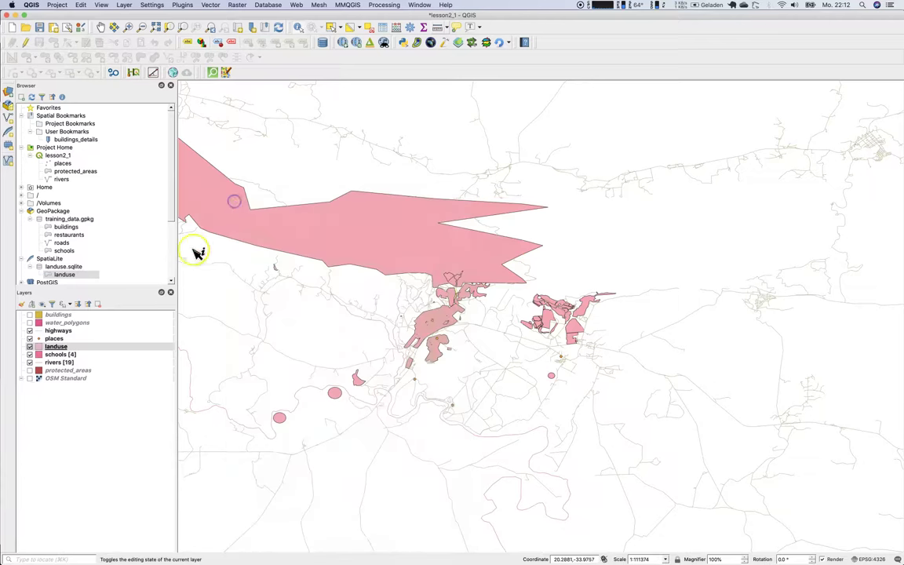
click(29, 347)
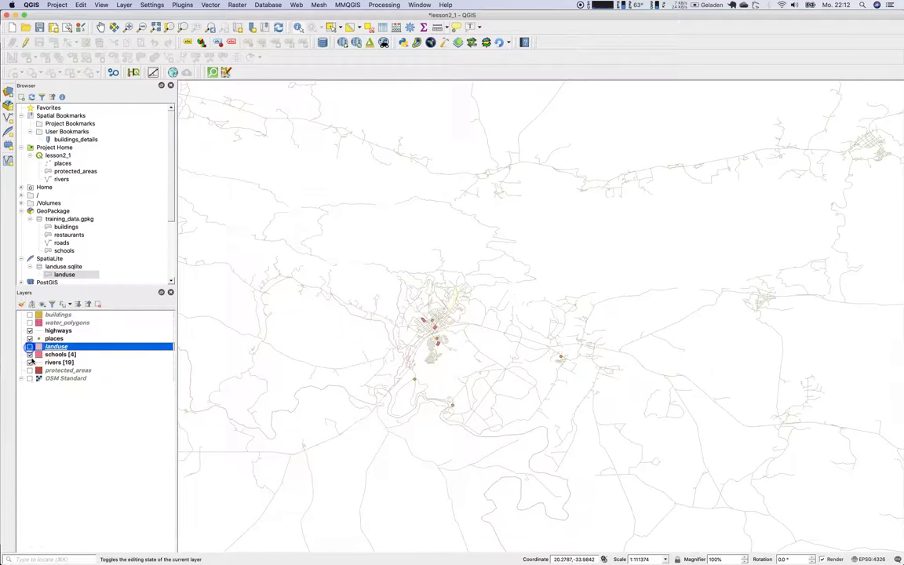
click(30, 370)
click(30, 370)
click(29, 347)
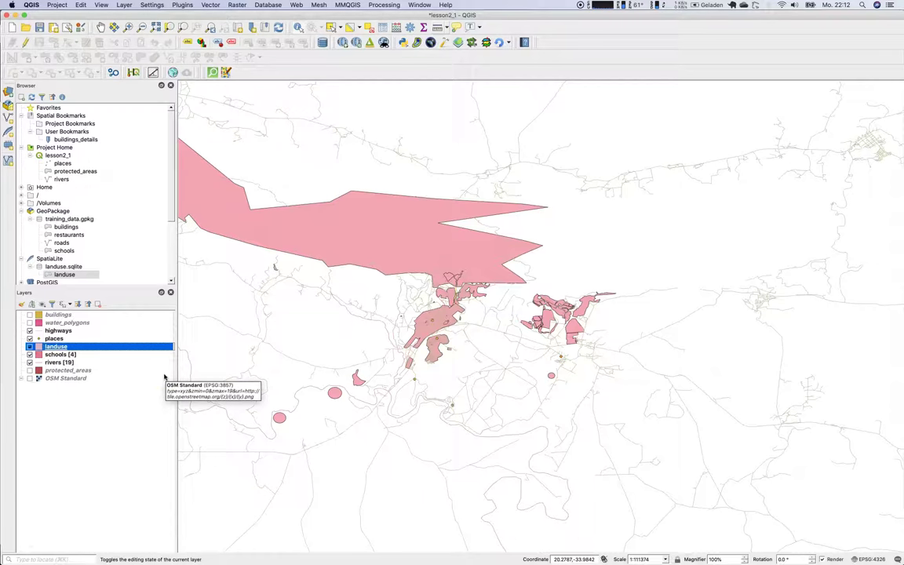
Turn on the OSM Standard basemap and protected areas, hiding the other vector layers.
click(30, 314)
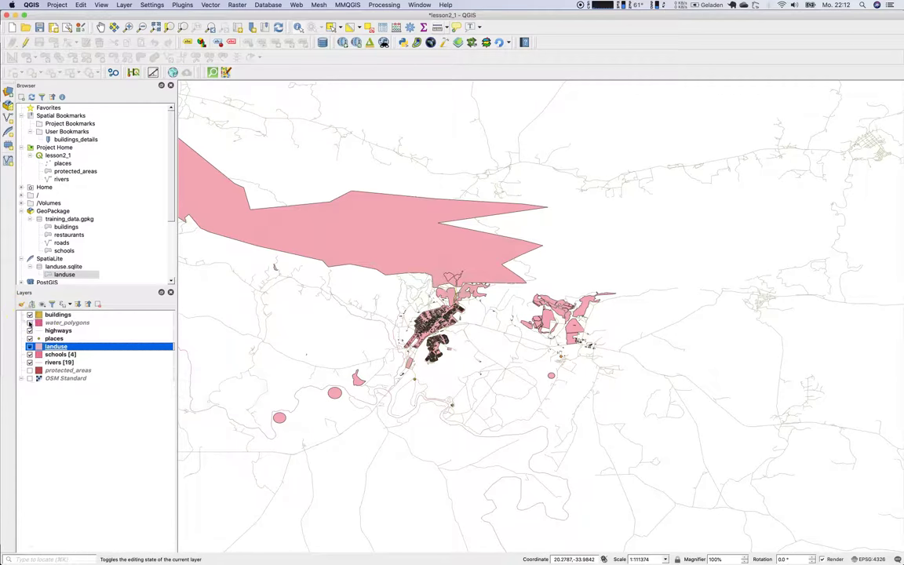
click(30, 323)
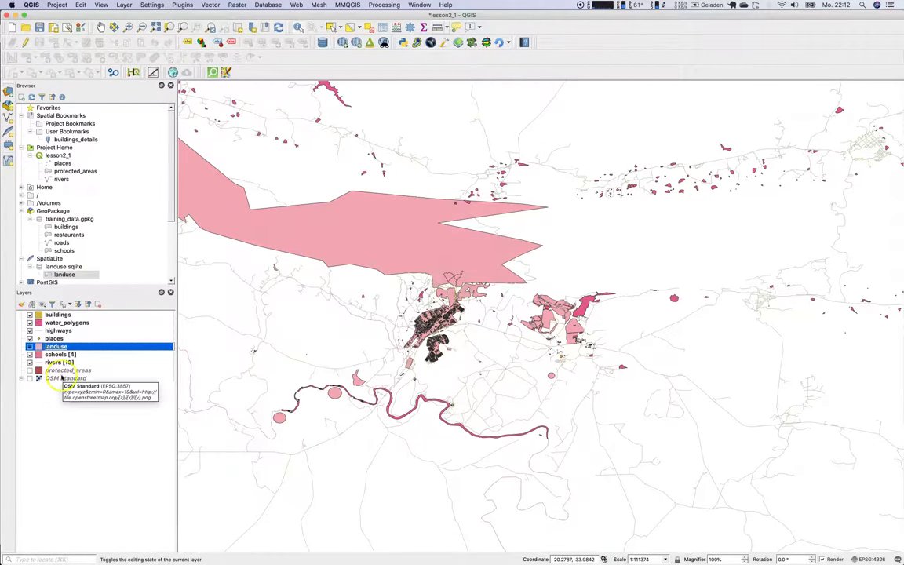
click(29, 378)
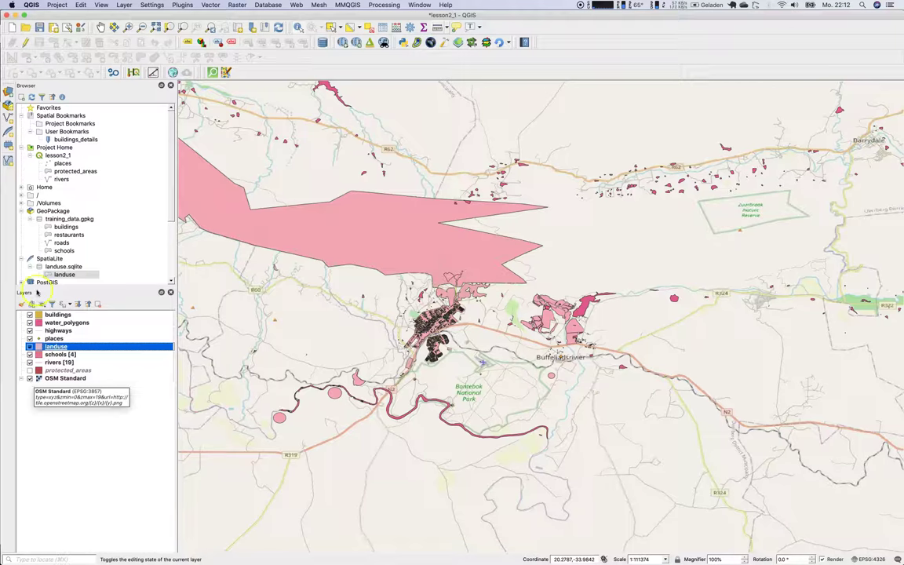
click(30, 371)
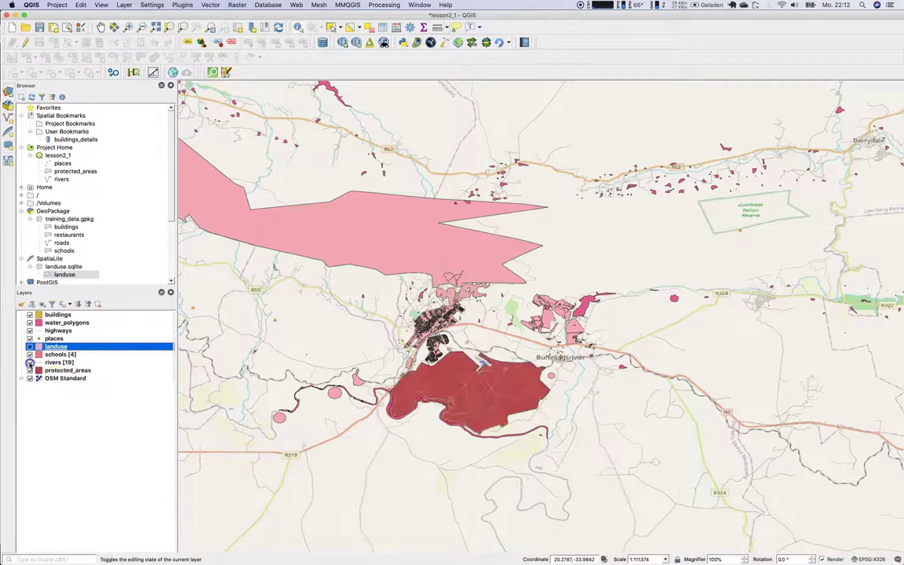
click(29, 363)
click(30, 354)
click(30, 338)
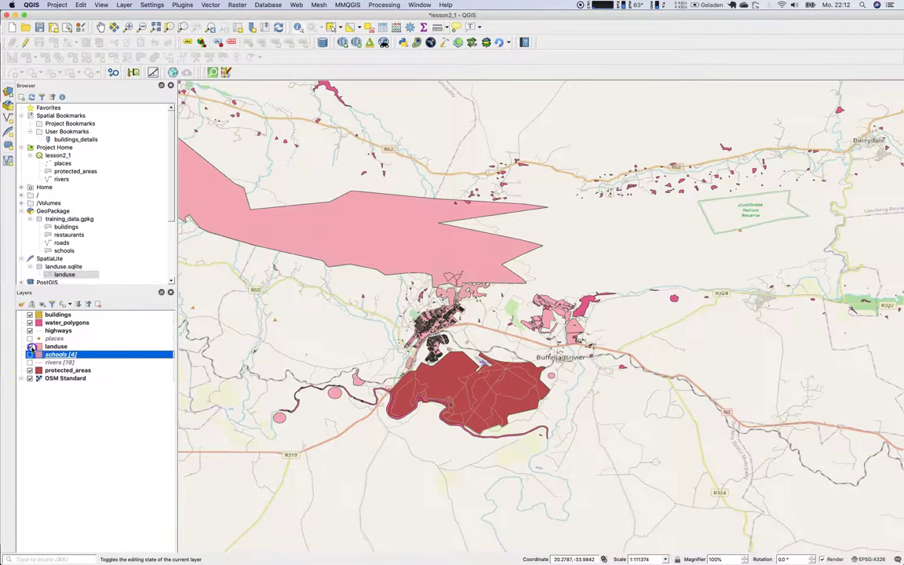
click(30, 346)
click(30, 330)
click(29, 322)
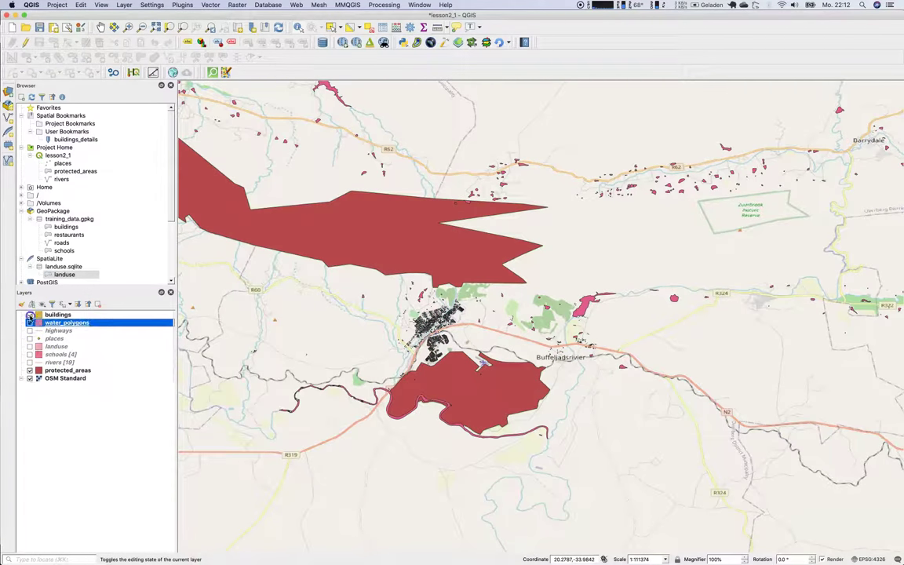
click(30, 314)
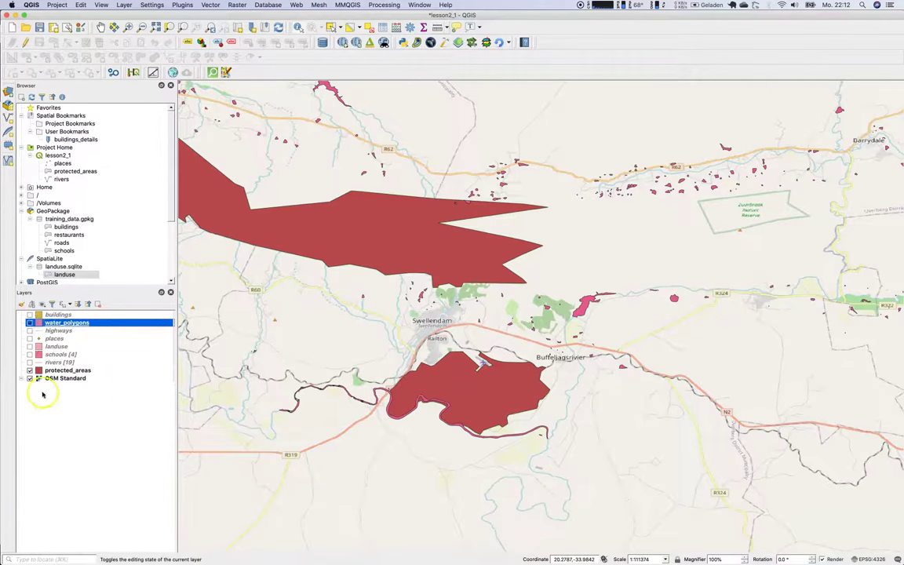
Show rivers, water polygons, landuse and schools again over the basemap.
click(30, 362)
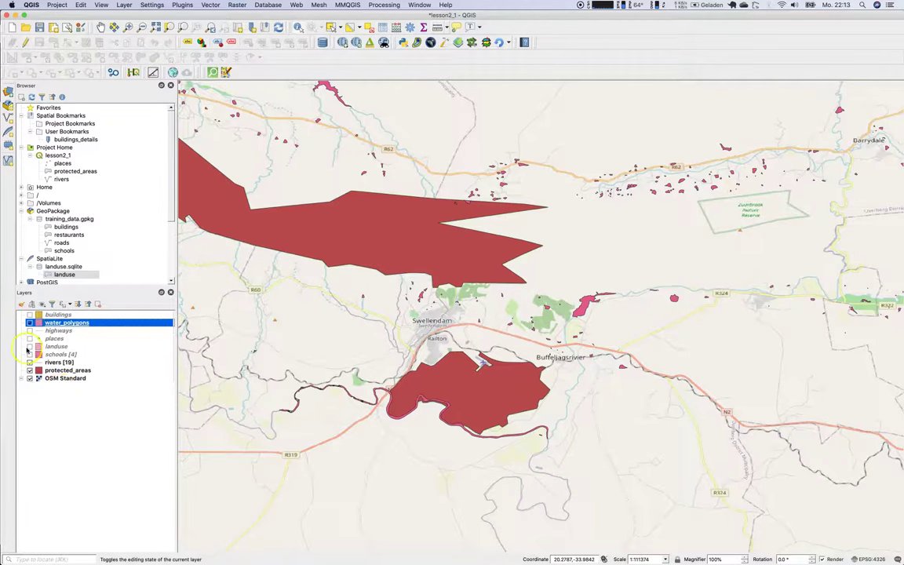
click(30, 322)
click(33, 355)
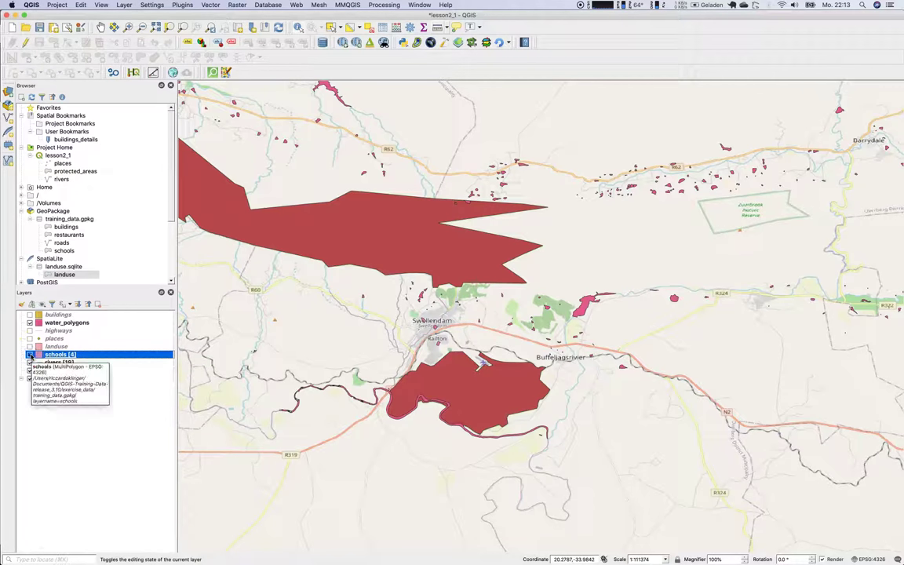
click(29, 346)
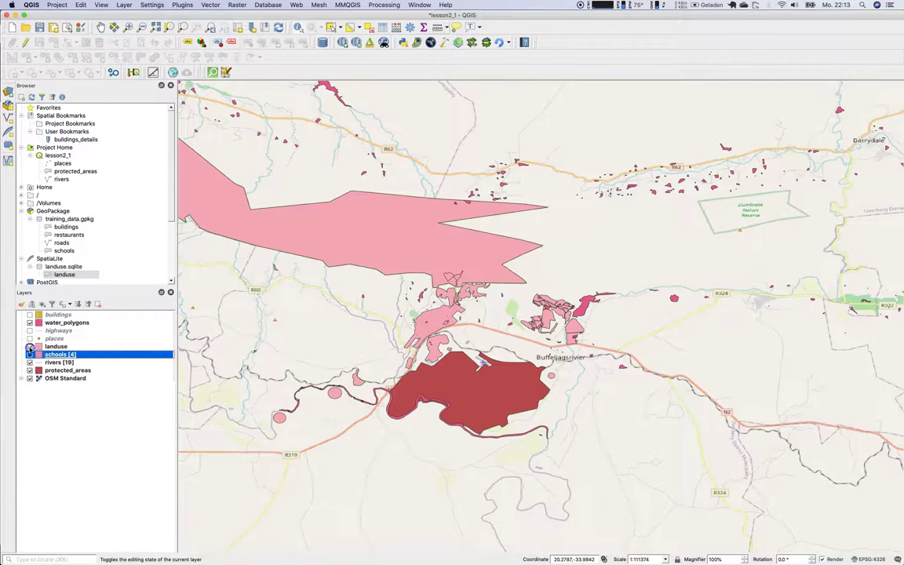
click(30, 346)
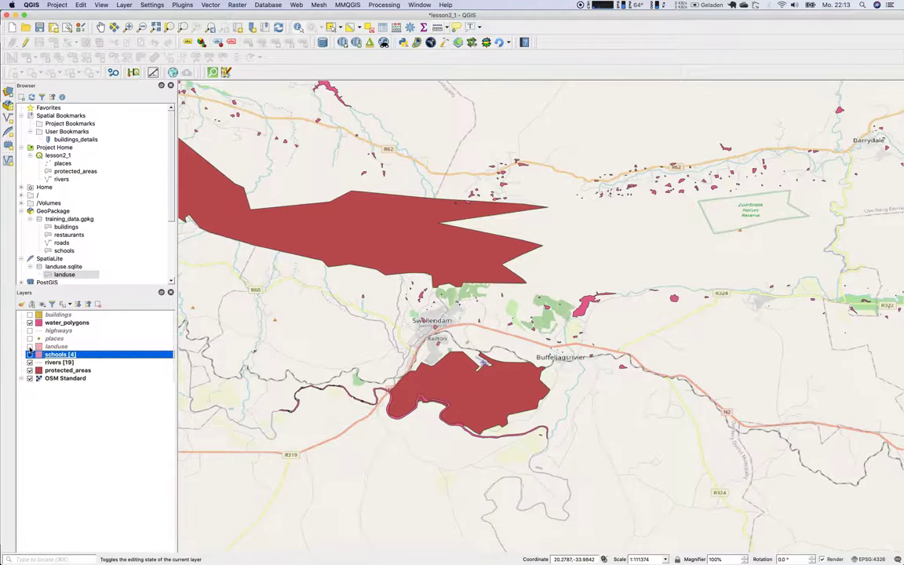
click(30, 346)
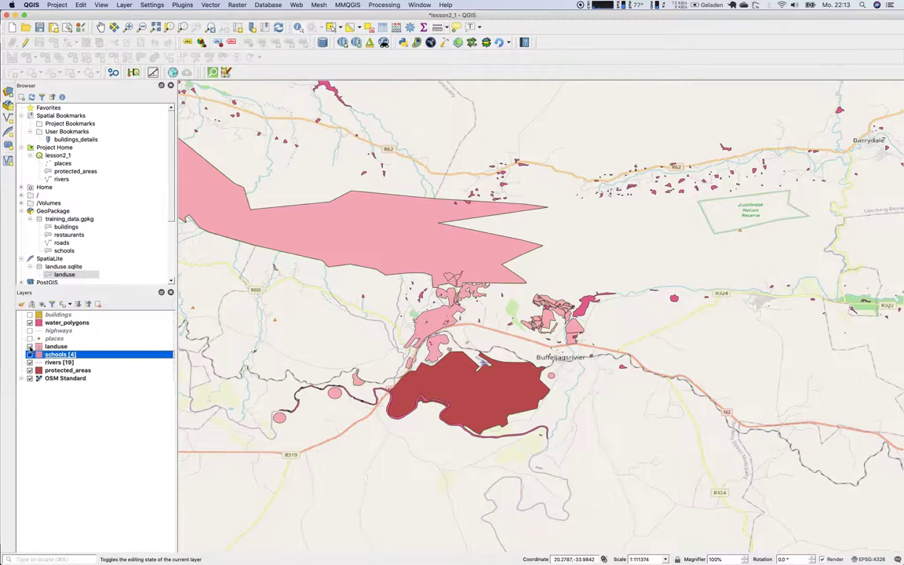
click(30, 346)
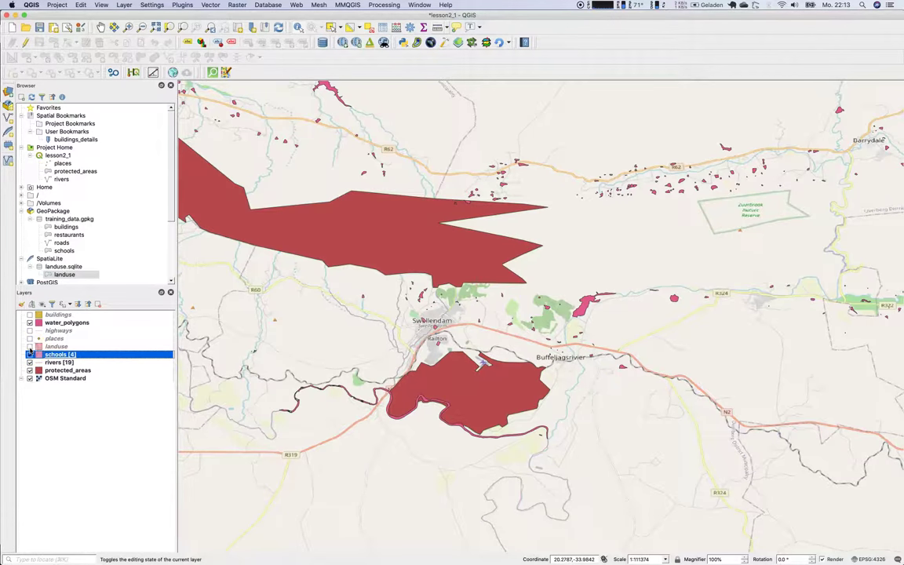
scroll(428, 326, up, 2)
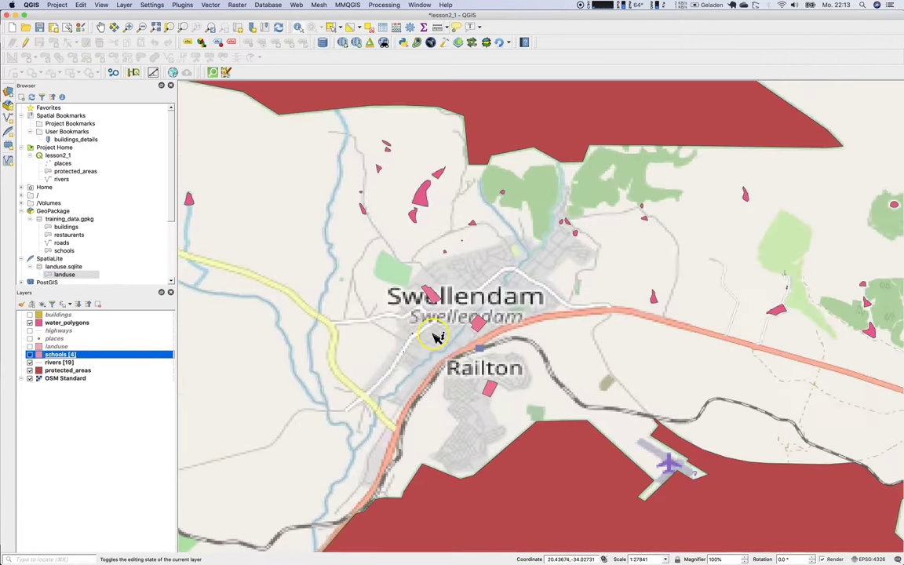
click(29, 346)
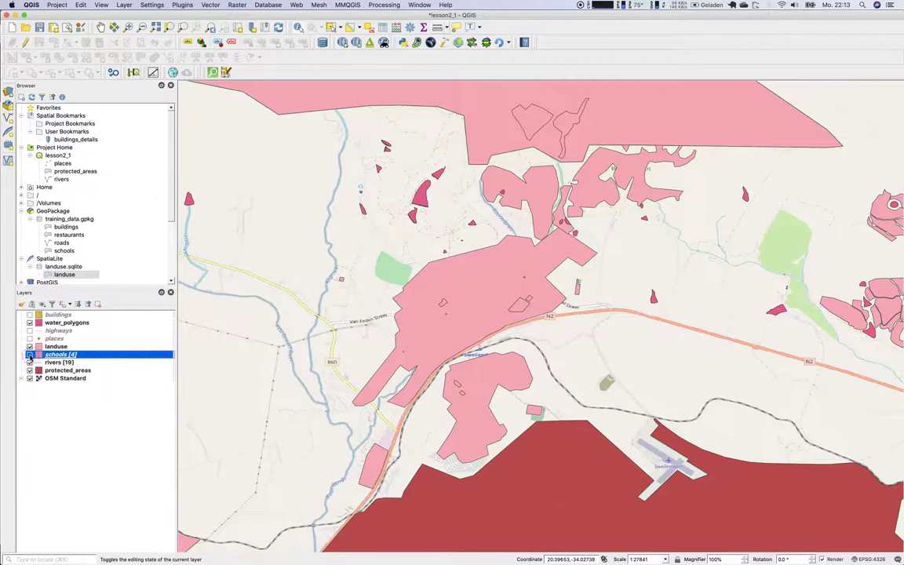
click(30, 354)
Give the schools layer the gray 3 fill style in its Layer Properties.
click(29, 355)
double_click(38, 355)
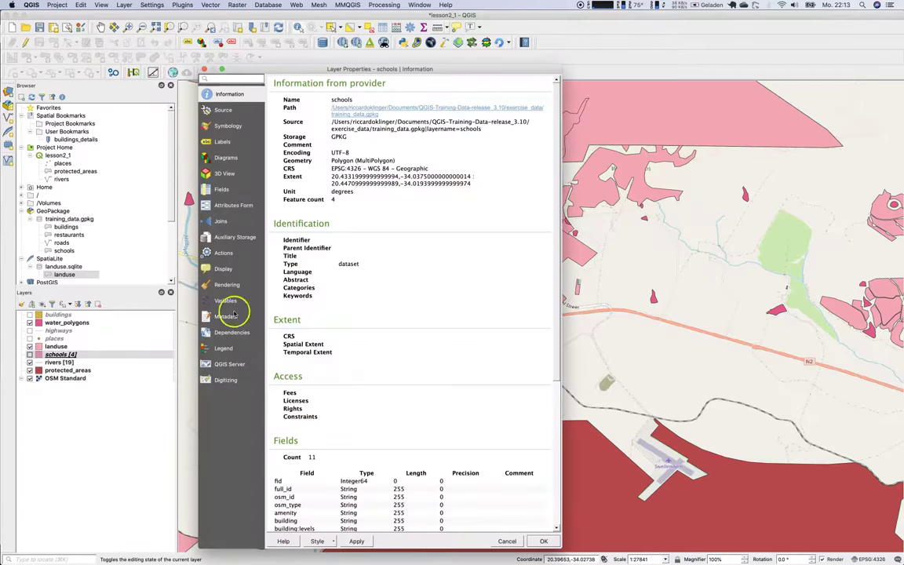
click(219, 124)
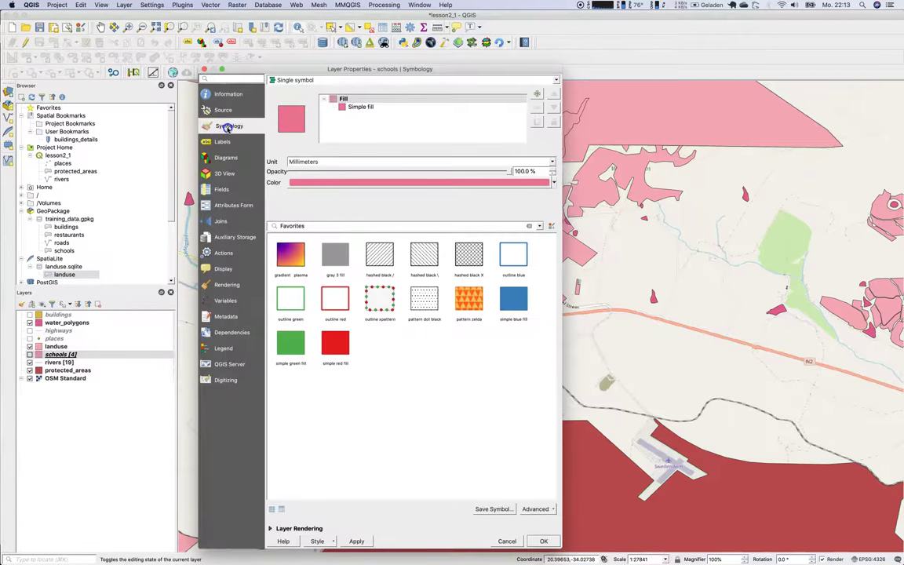
click(334, 253)
click(543, 541)
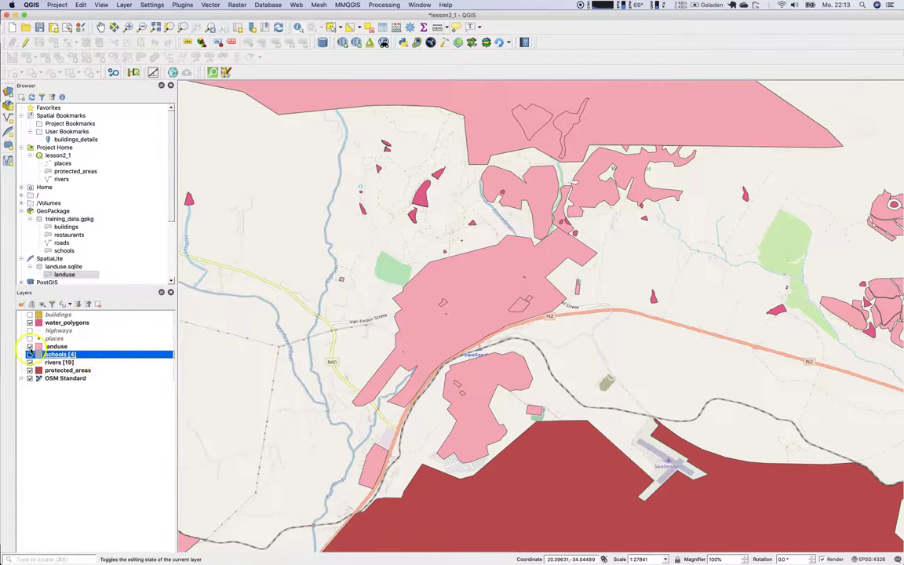
Hide landuse and reorder buildings, water_polygons and schools below rivers in the layer stack.
click(29, 346)
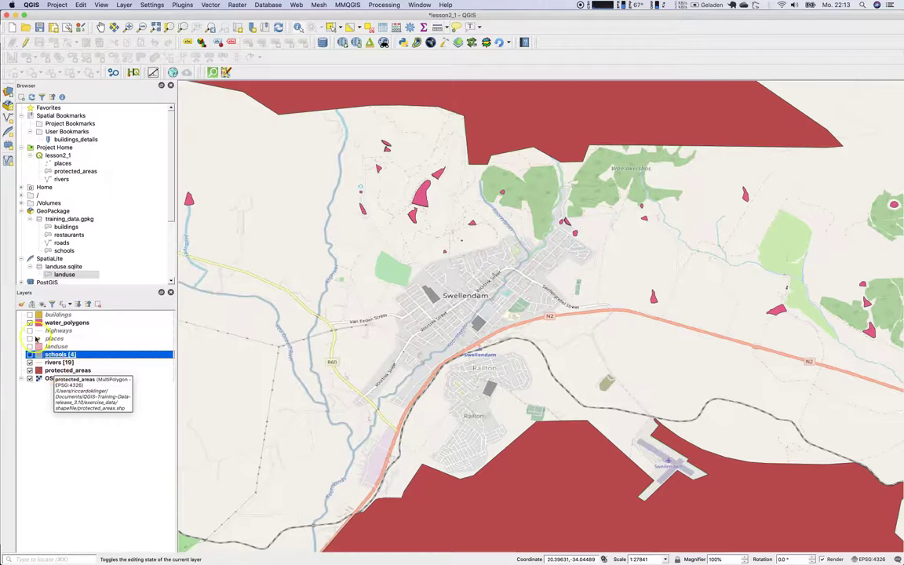
click(53, 314)
drag(52, 314, 68, 365)
drag(53, 314, 77, 366)
drag(56, 330, 76, 371)
drag(59, 330, 68, 353)
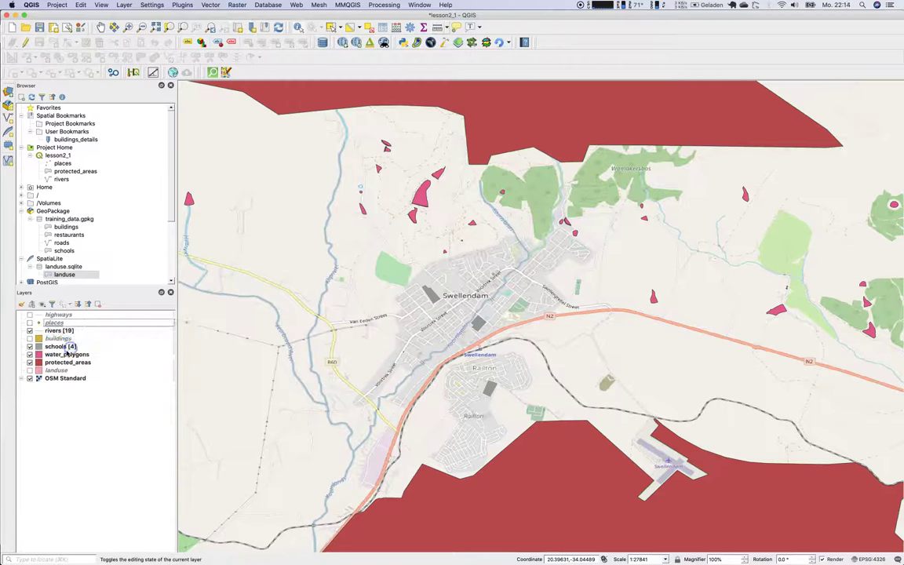
Move places above highways and switch buildings, places, highways and landuse back on.
click(30, 338)
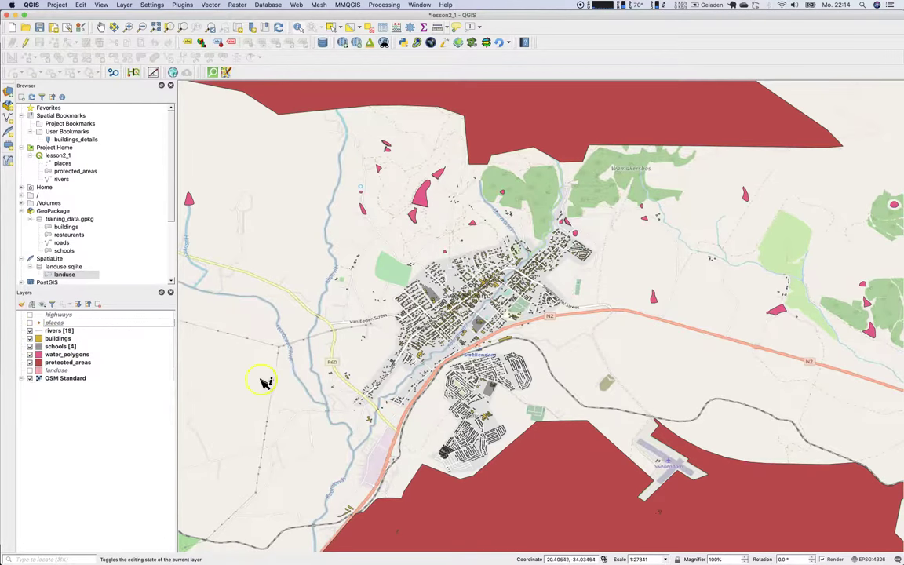
scroll(447, 308, up, 2)
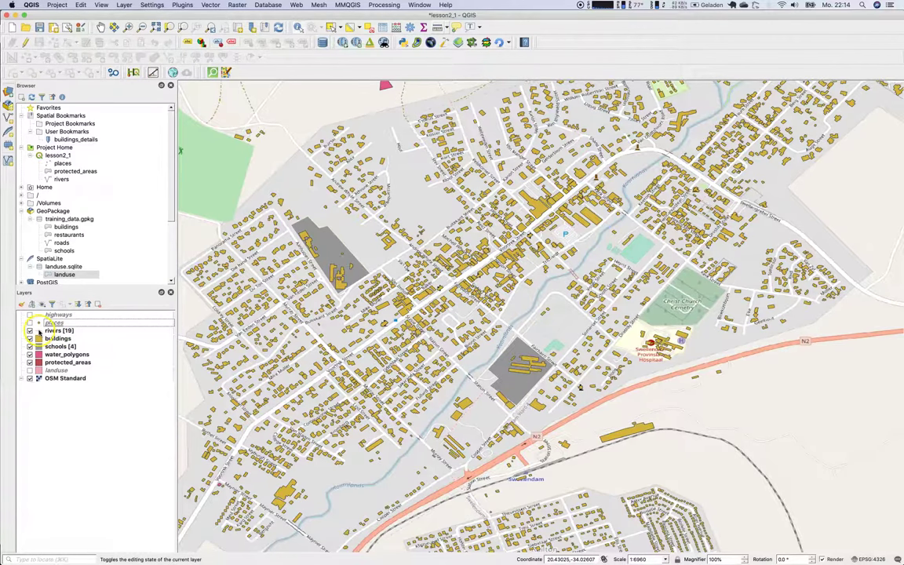
drag(50, 321, 85, 312)
click(30, 315)
click(30, 322)
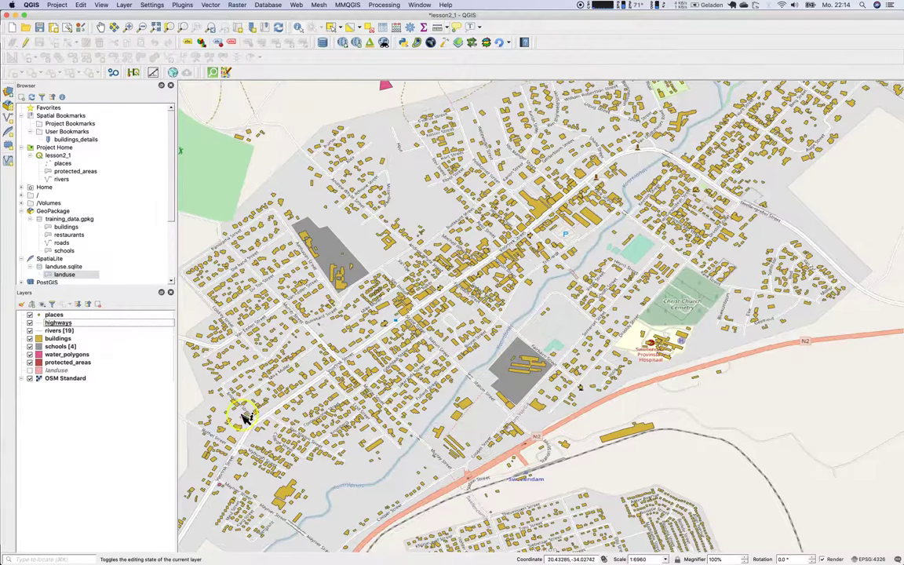
click(30, 369)
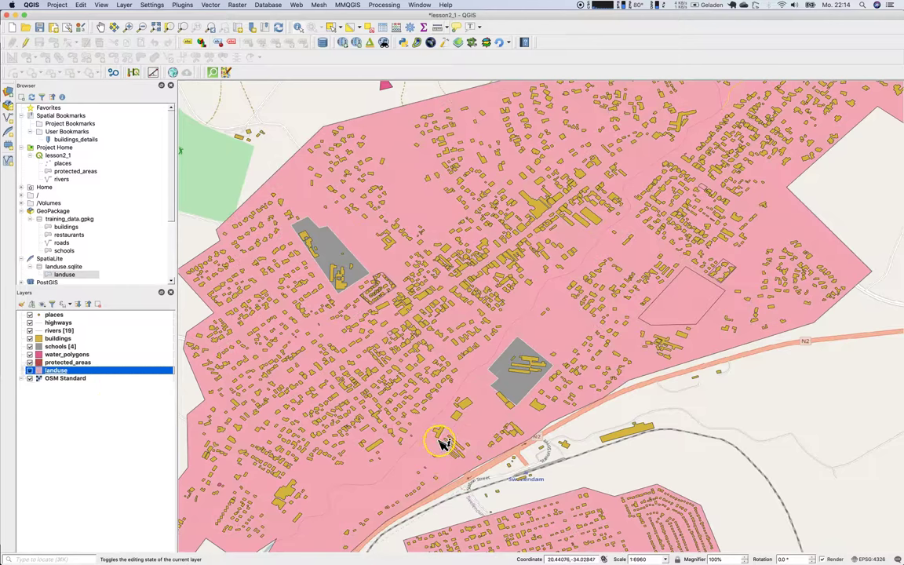
scroll(444, 444, down, 2)
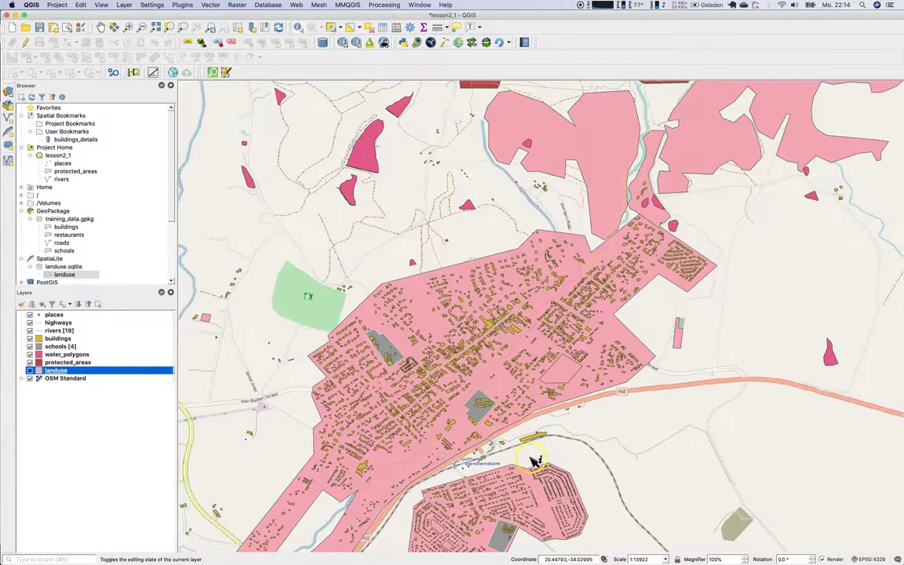
click(637, 411)
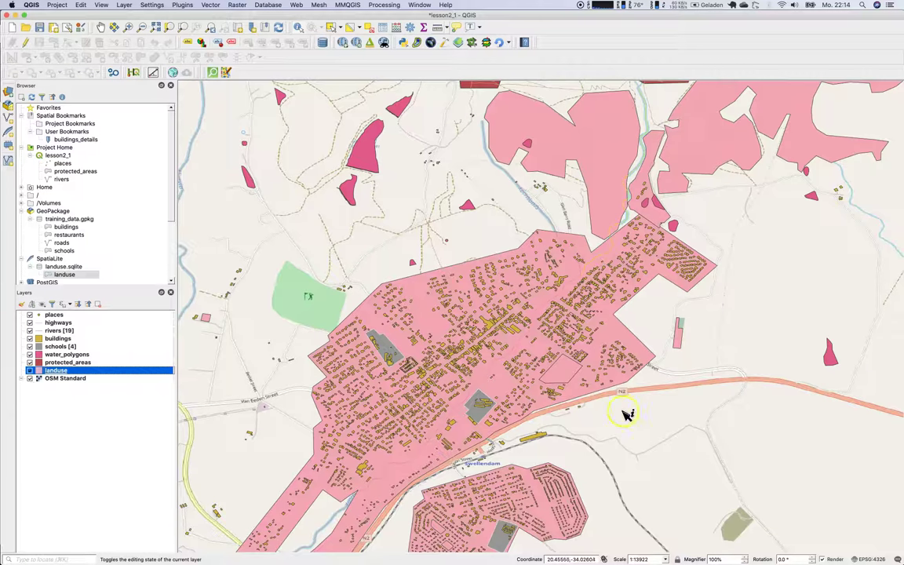
click(508, 434)
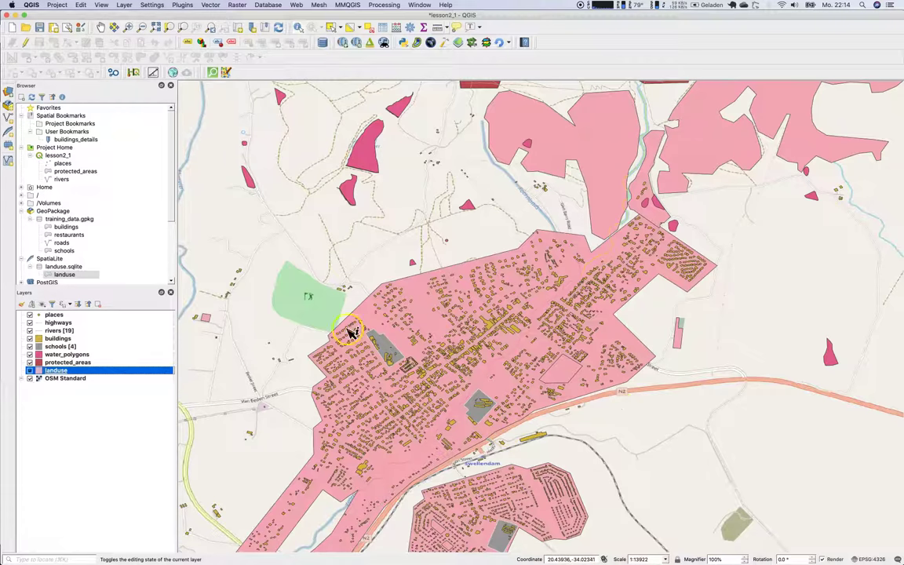
Jump to the buildings_details bookmark, then zoom out to about 1:12681 to see the town.
double_click(72, 140)
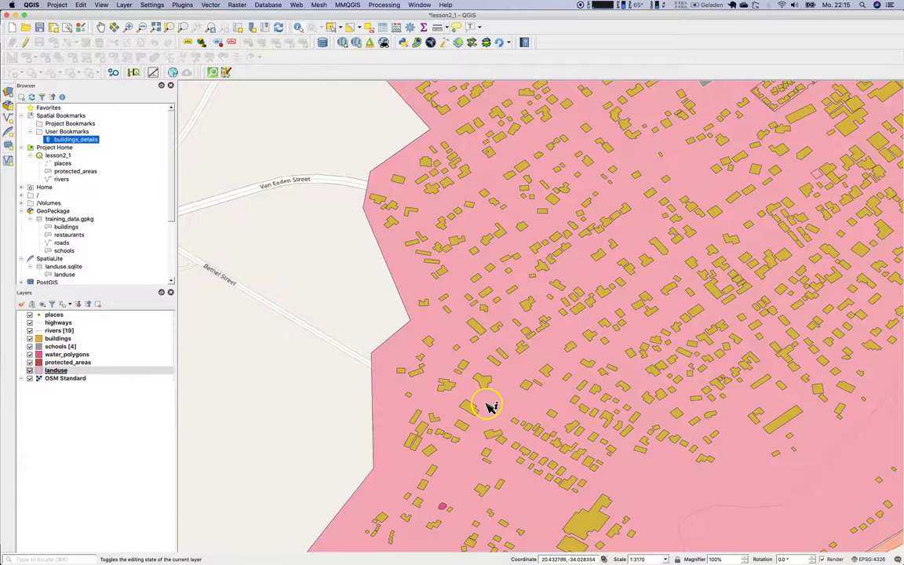
scroll(486, 405, down, 2)
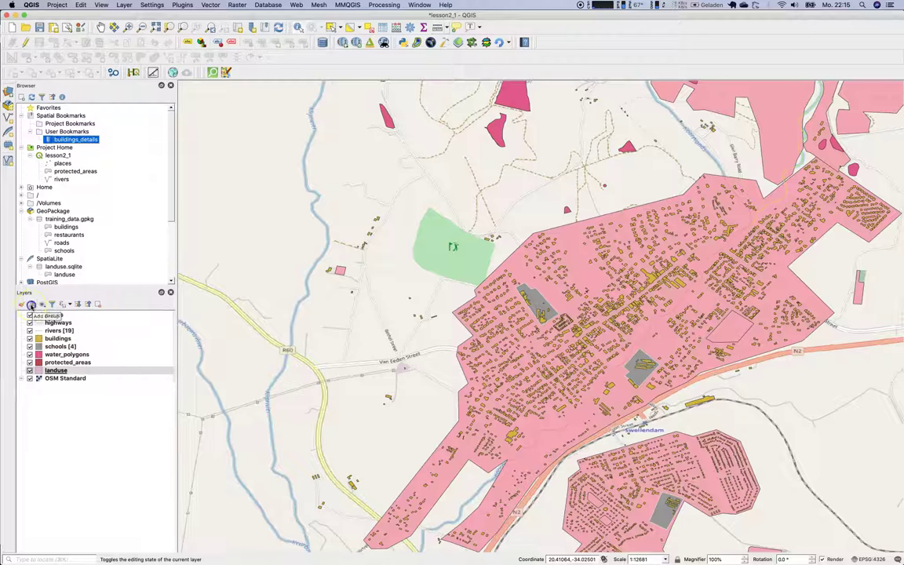
Create a 'water' group under highways holding the water_polygons and rivers layers.
click(32, 304)
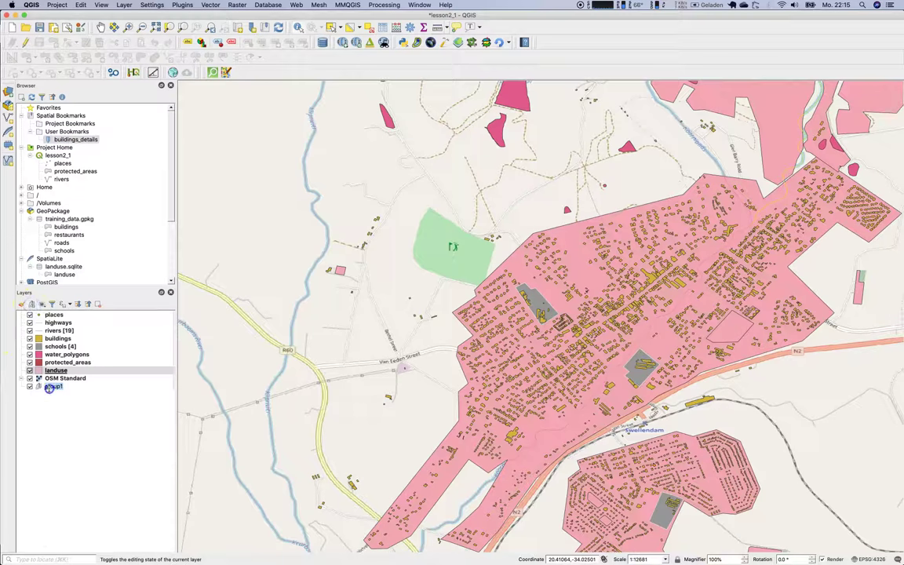
text(water)
key(Return)
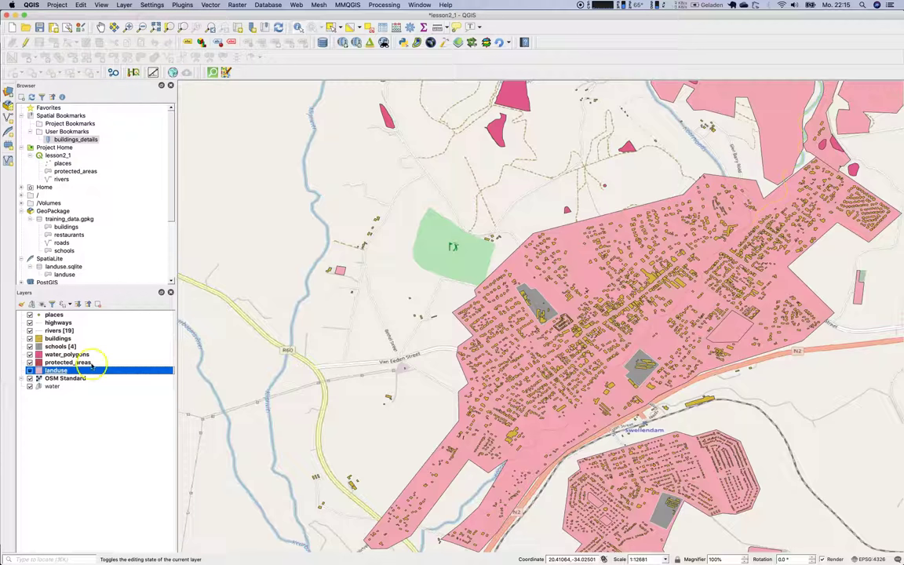
click(65, 355)
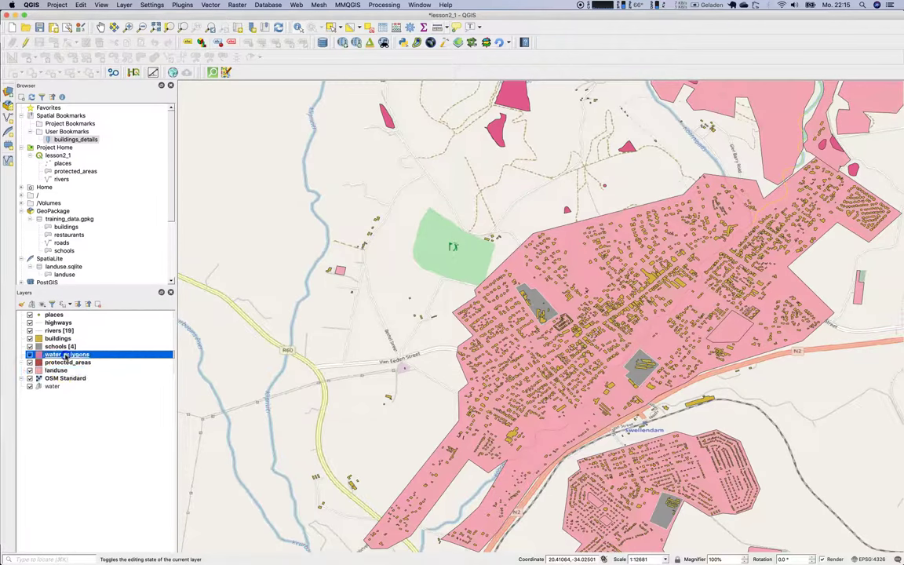
drag(65, 355, 55, 381)
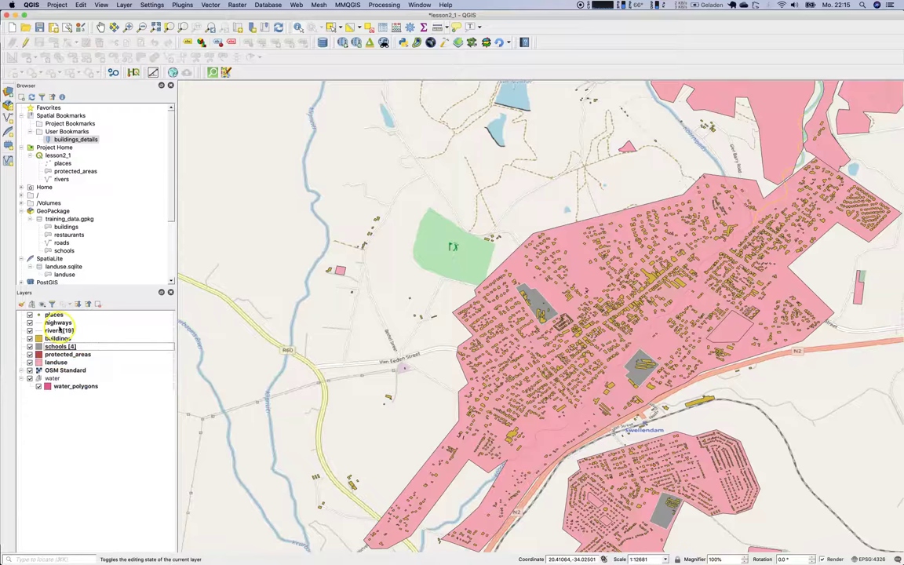
mouse_move(59, 329)
mouse_down()
mouse_move(78, 385)
mouse_move(76, 324)
mouse_move(83, 388)
mouse_move(70, 389)
mouse_move(52, 345)
mouse_move(57, 330)
mouse_up()
drag(51, 386, 66, 336)
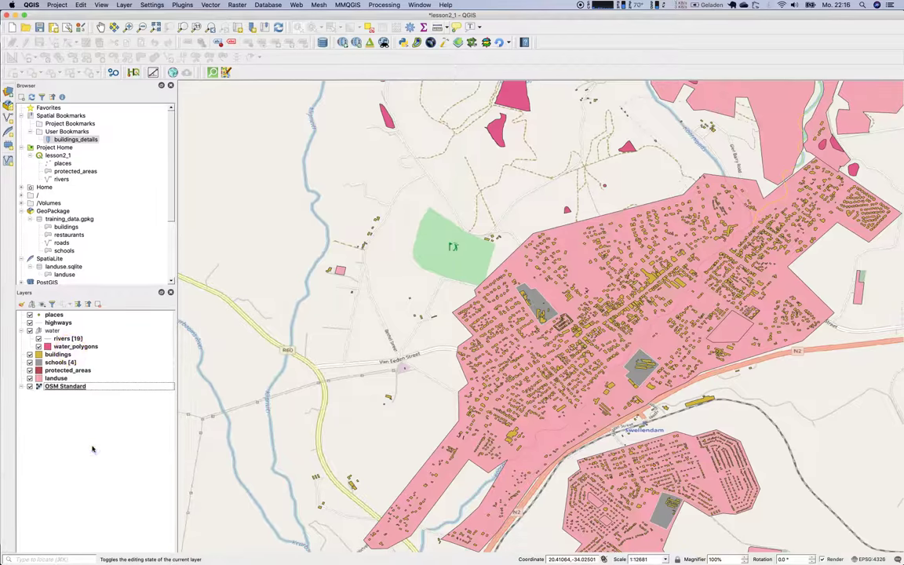
click(30, 330)
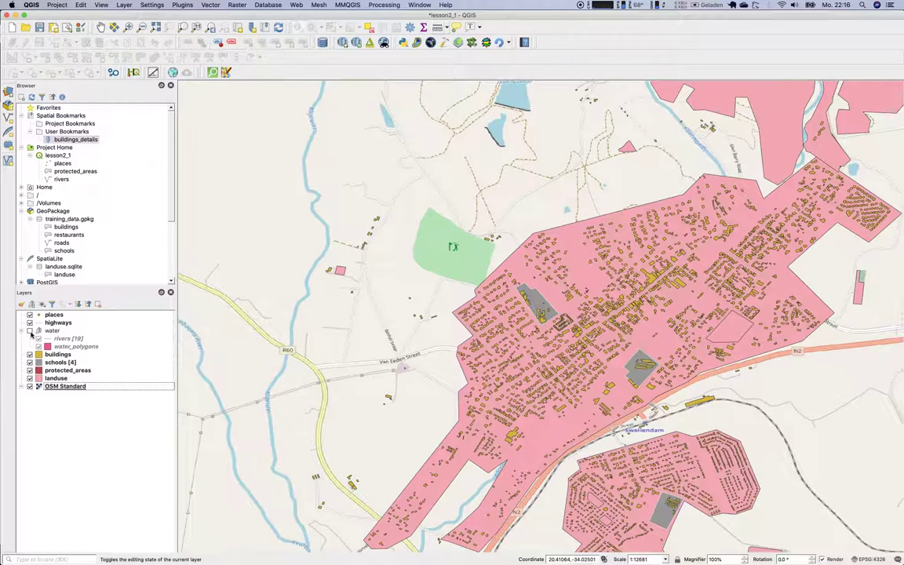
click(30, 330)
click(30, 331)
click(30, 330)
click(39, 338)
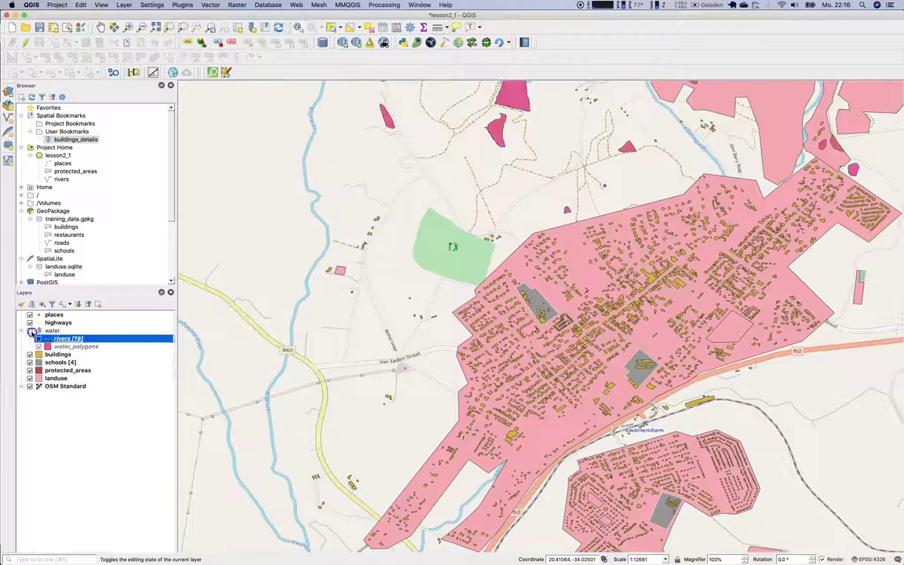
click(30, 330)
click(30, 331)
click(30, 331)
click(30, 331)
double_click(32, 332)
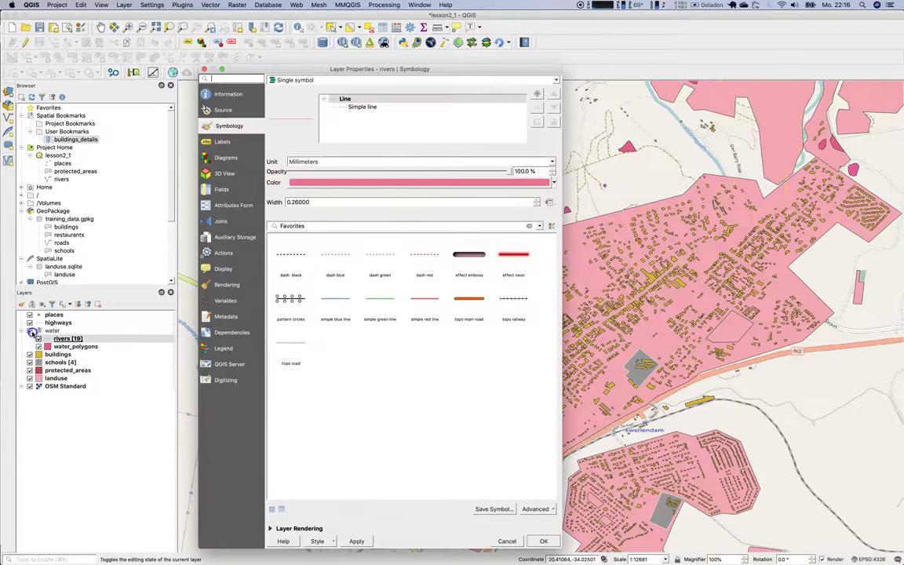
click(506, 541)
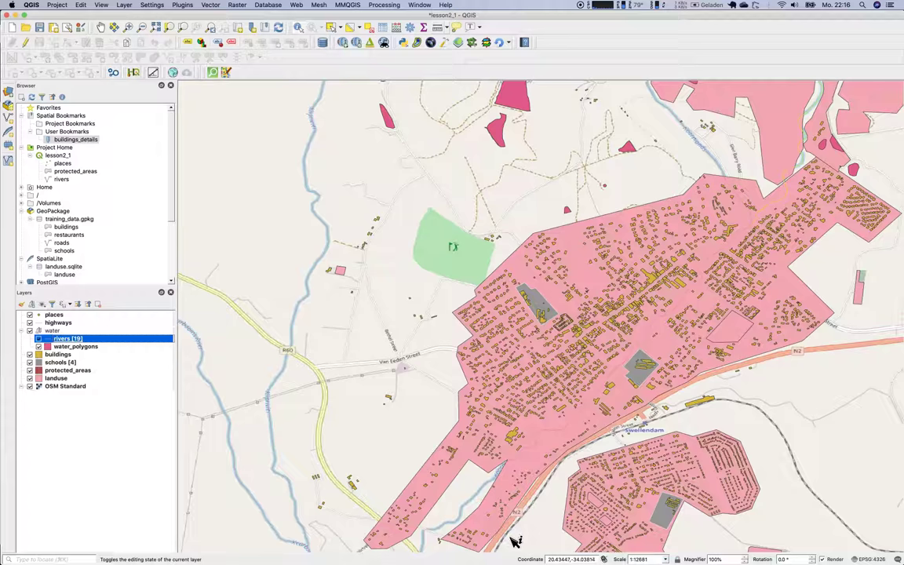
click(510, 538)
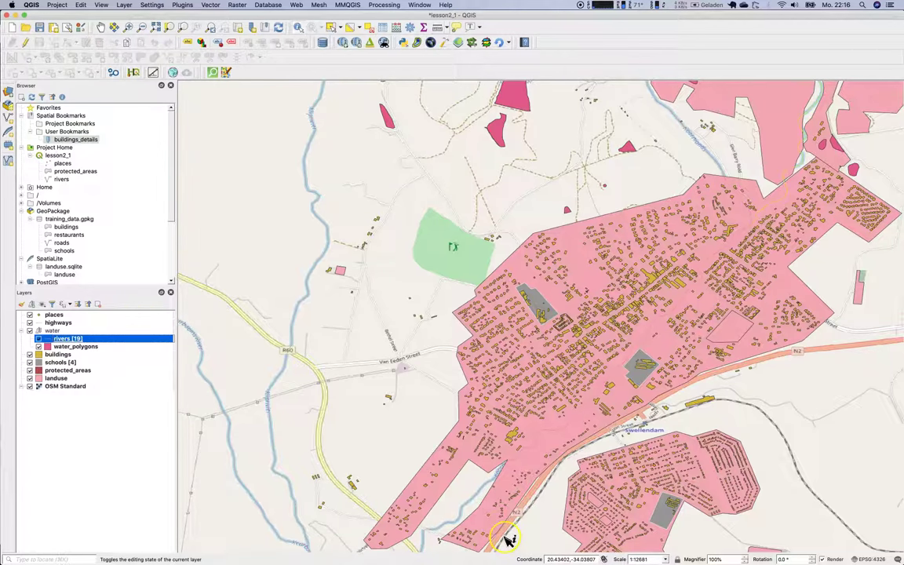